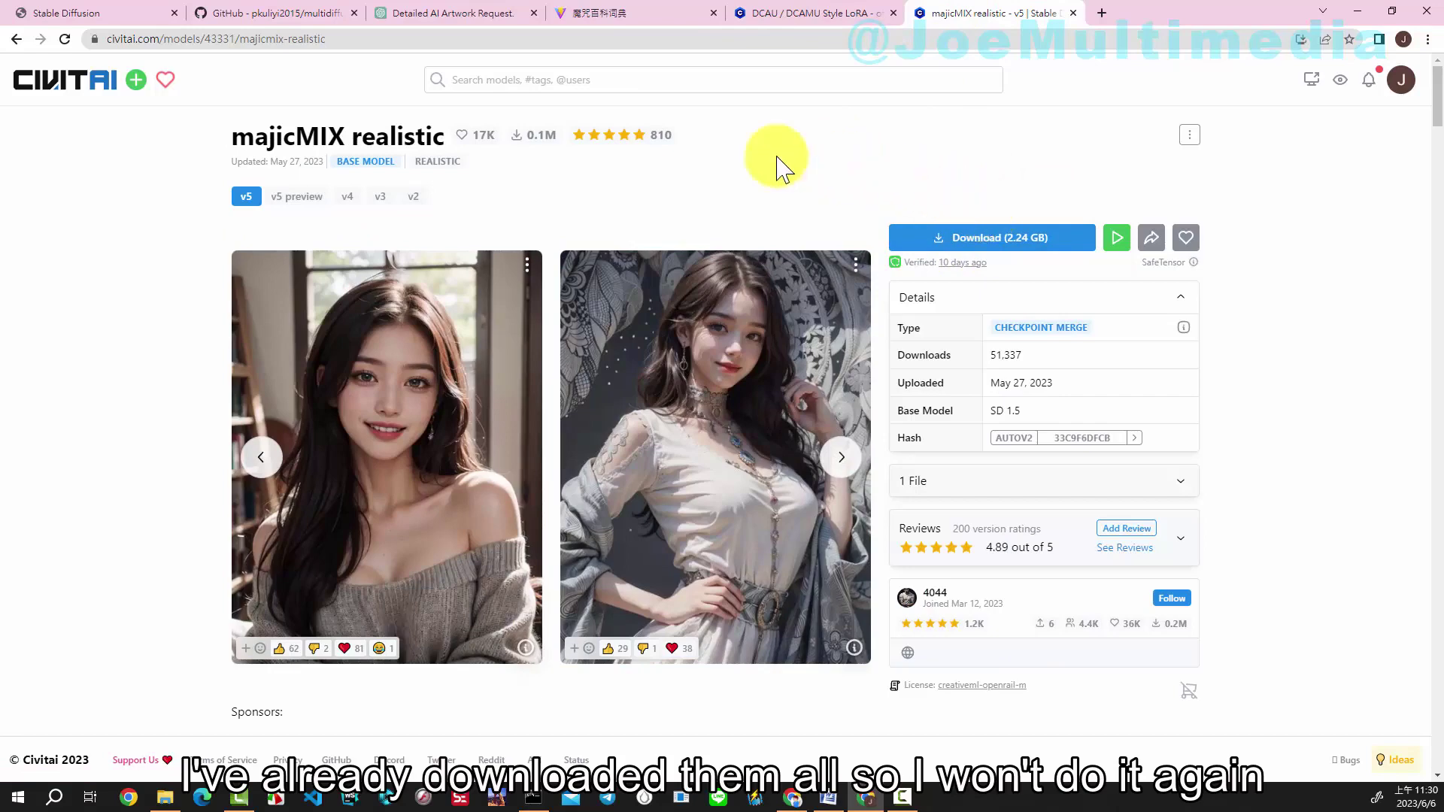
Switch to the Stable Diffusion page and copy the positive prompt from the Notepad note into the txt2img prompt
left_click(128, 14)
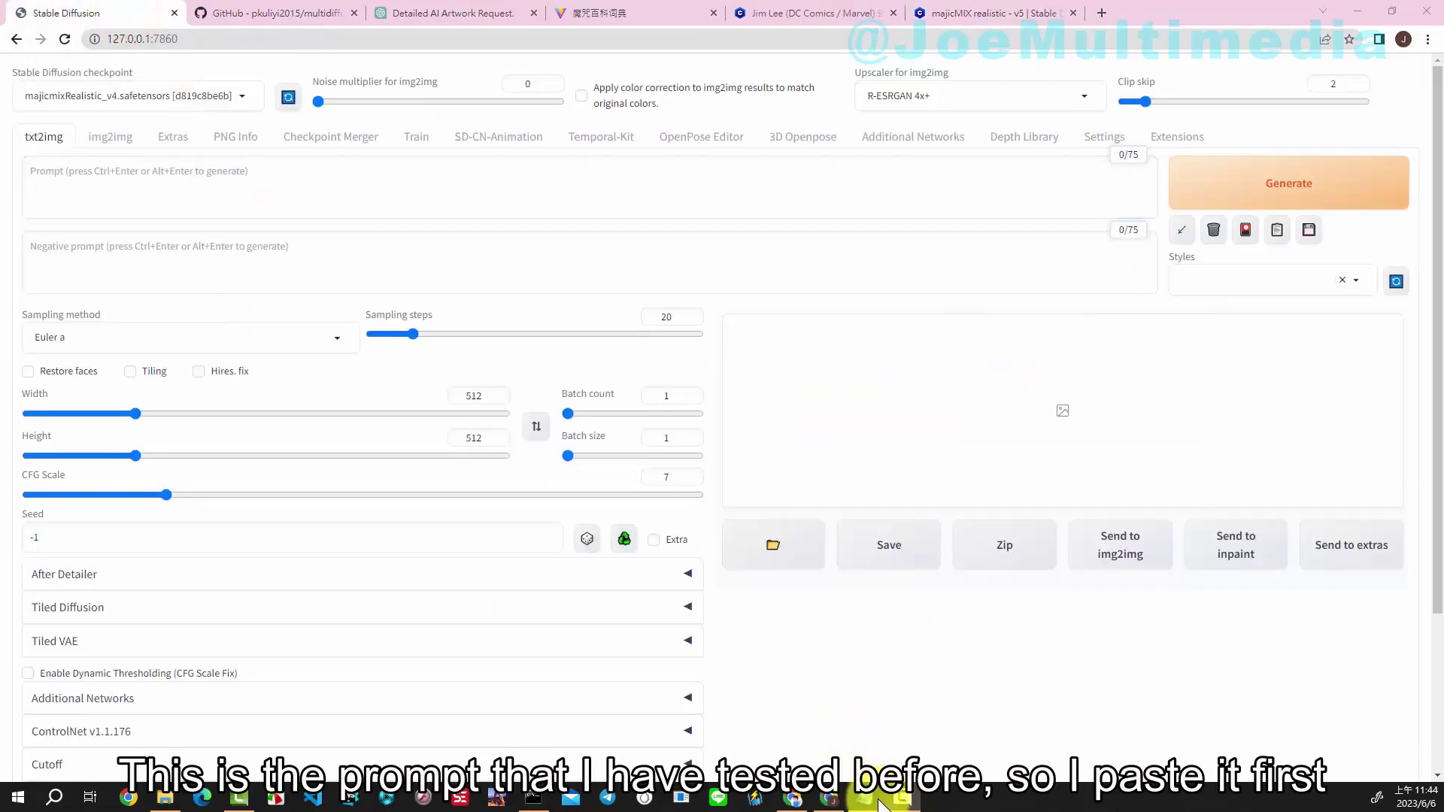
left_click(867, 800)
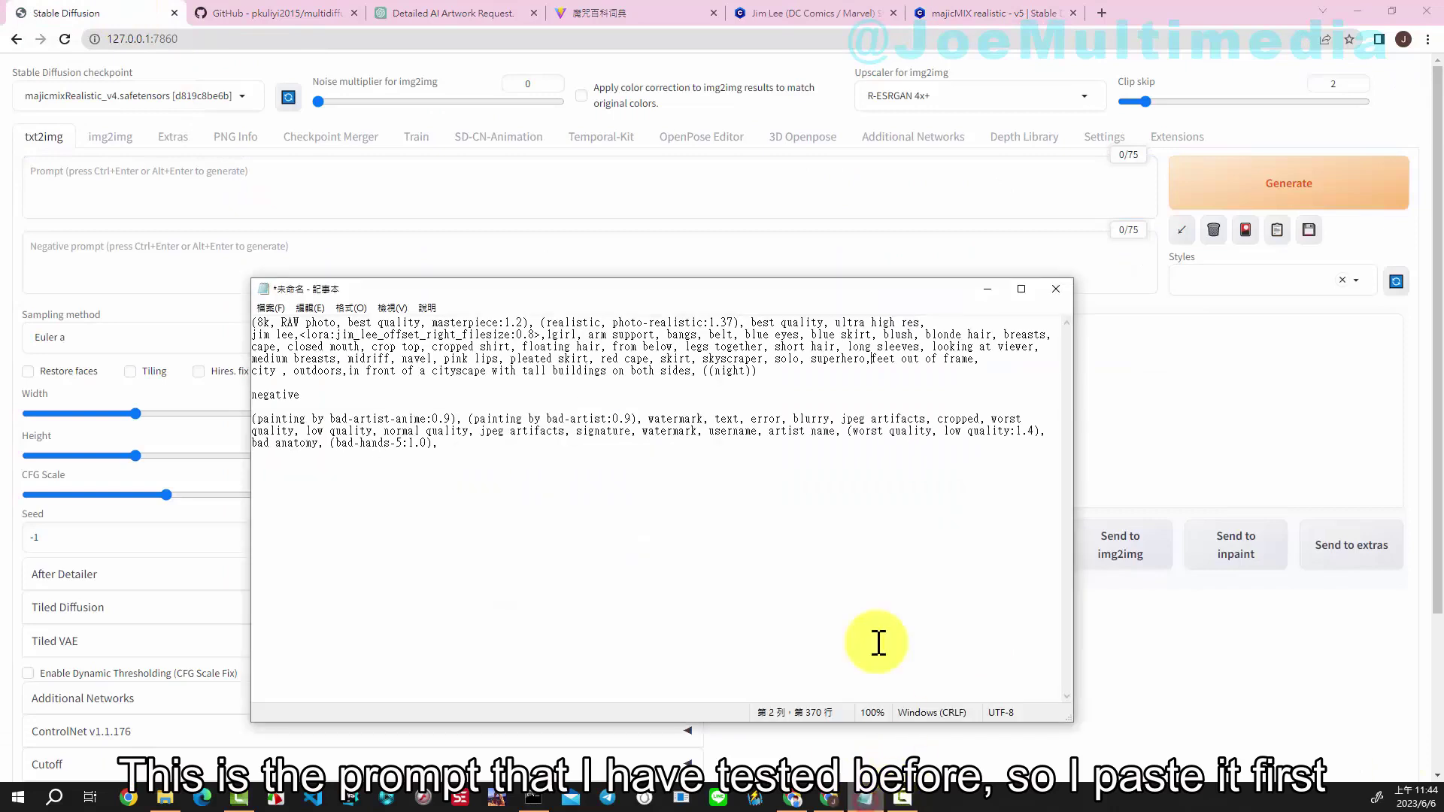
left_click(763, 376)
left_click_drag(763, 376, 242, 300)
key("ctrl+c")
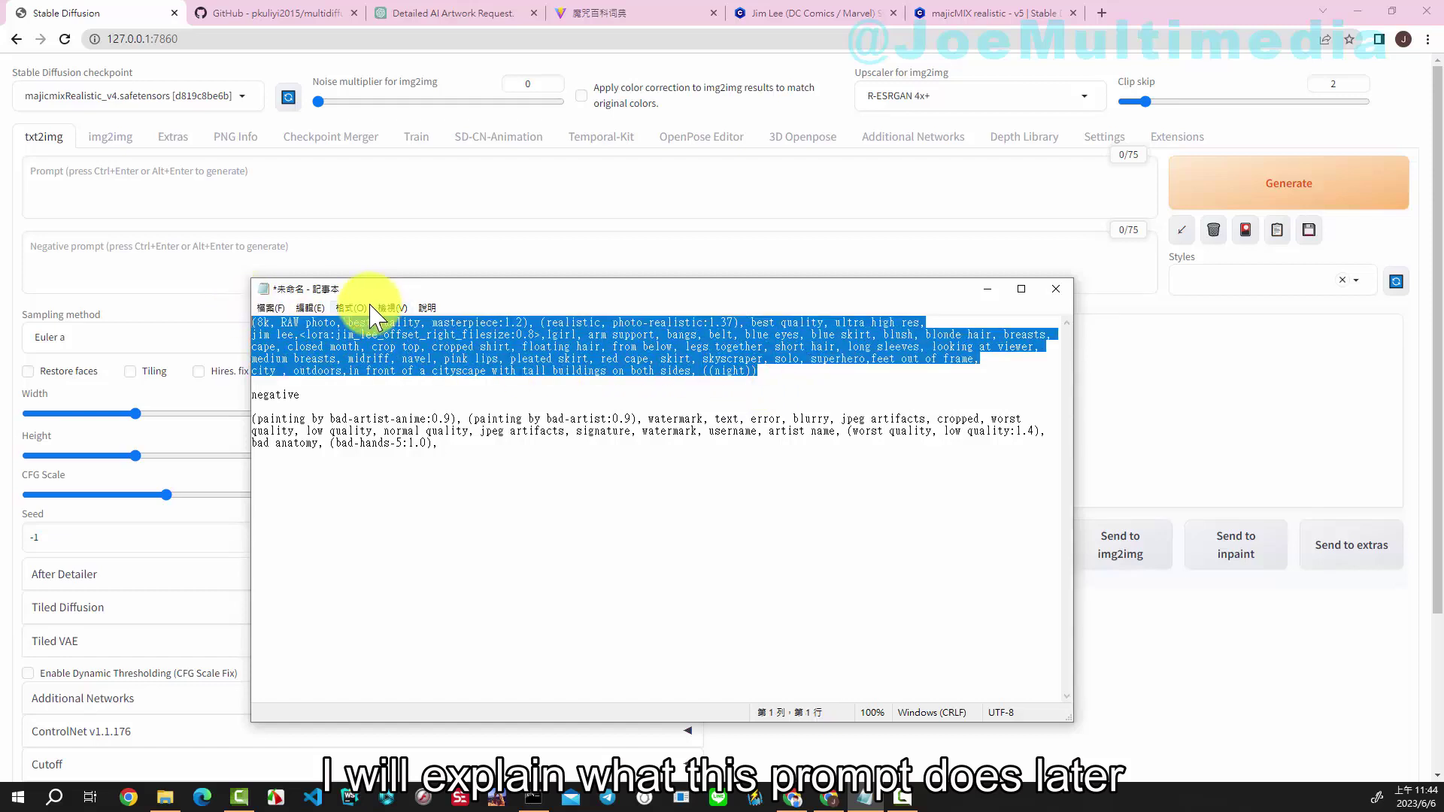
left_click(80, 179)
key("ctrl+v")
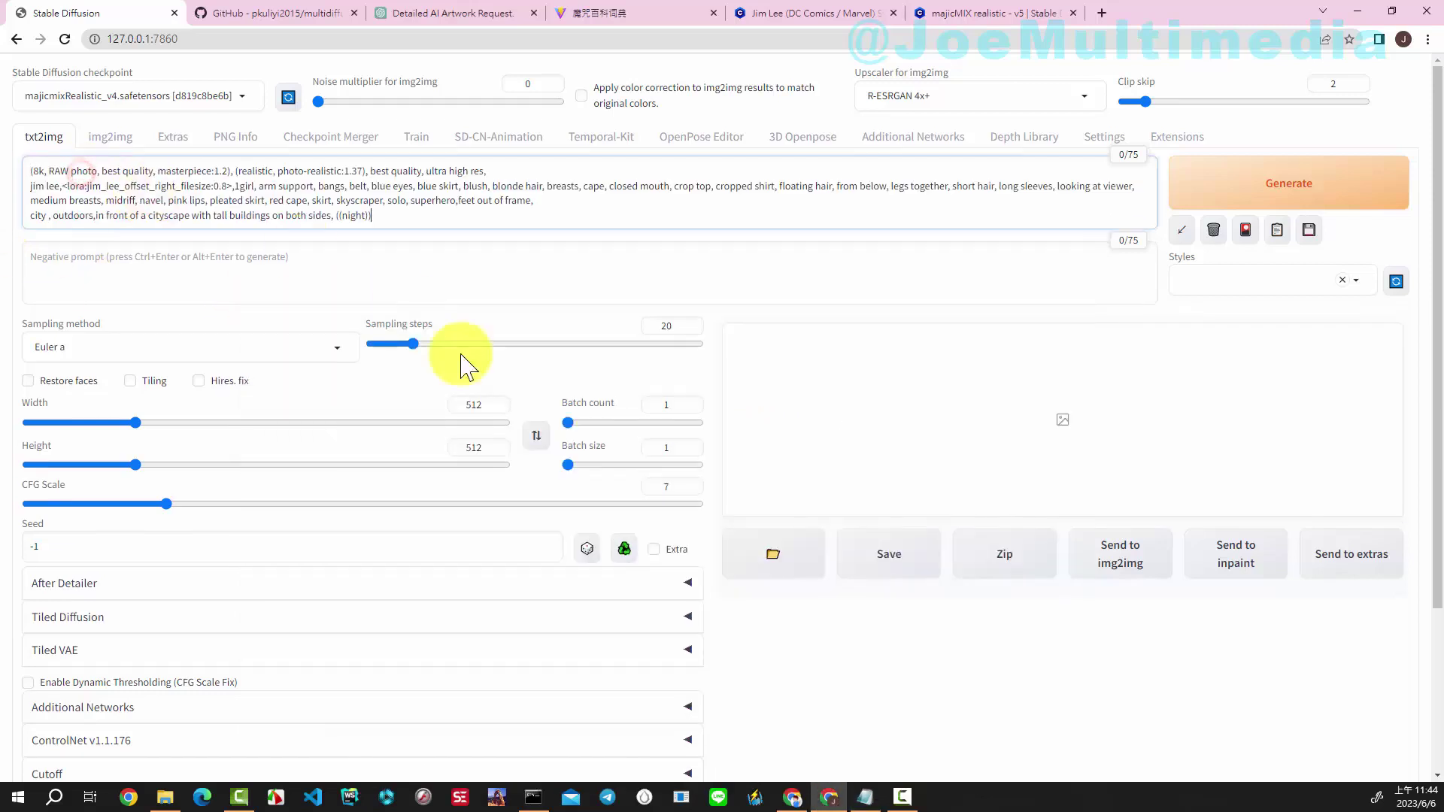
Copy the text below "negative" in the Notepad note into the txt2img negative prompt
left_click(865, 797)
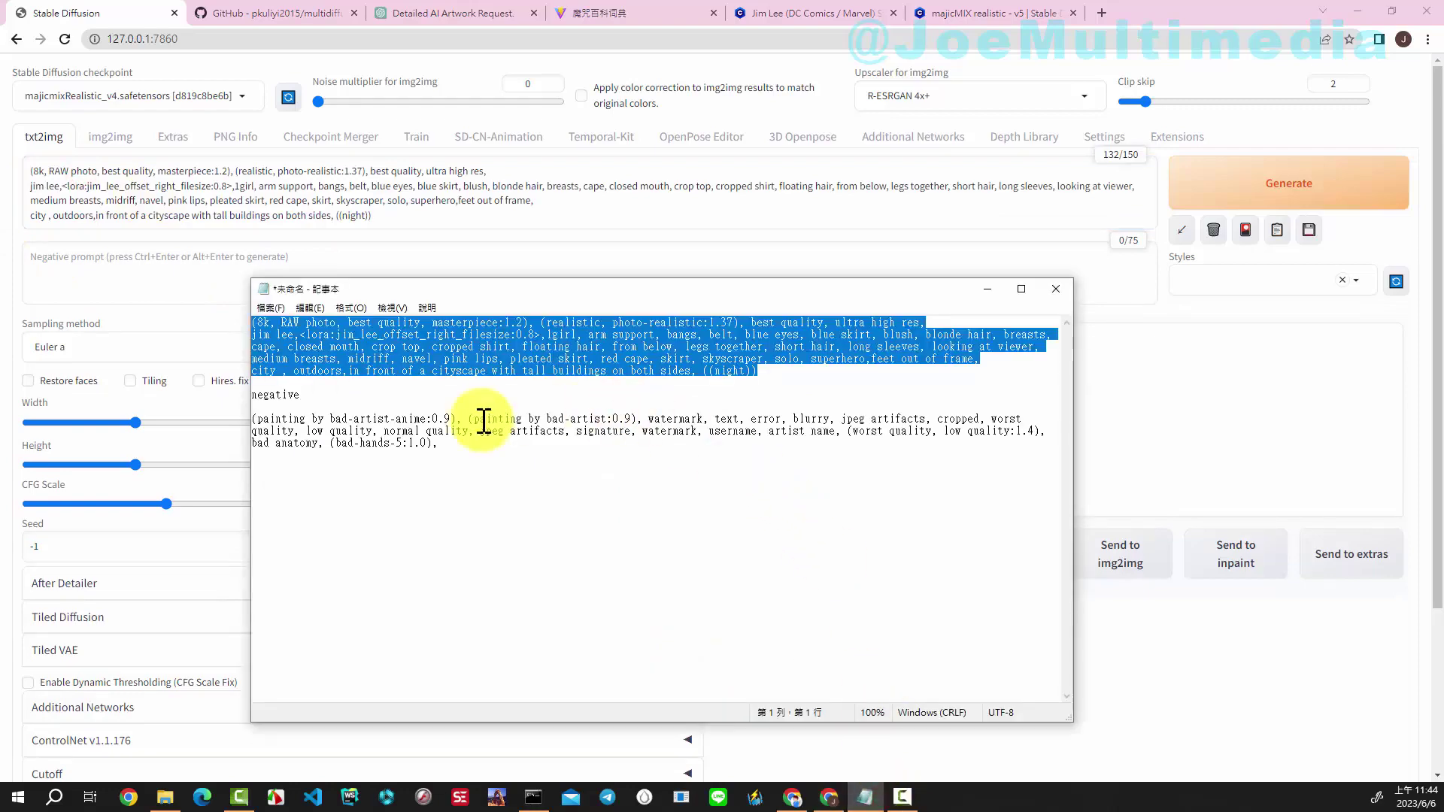
left_click_drag(440, 444, 252, 419)
key("ctrl+c")
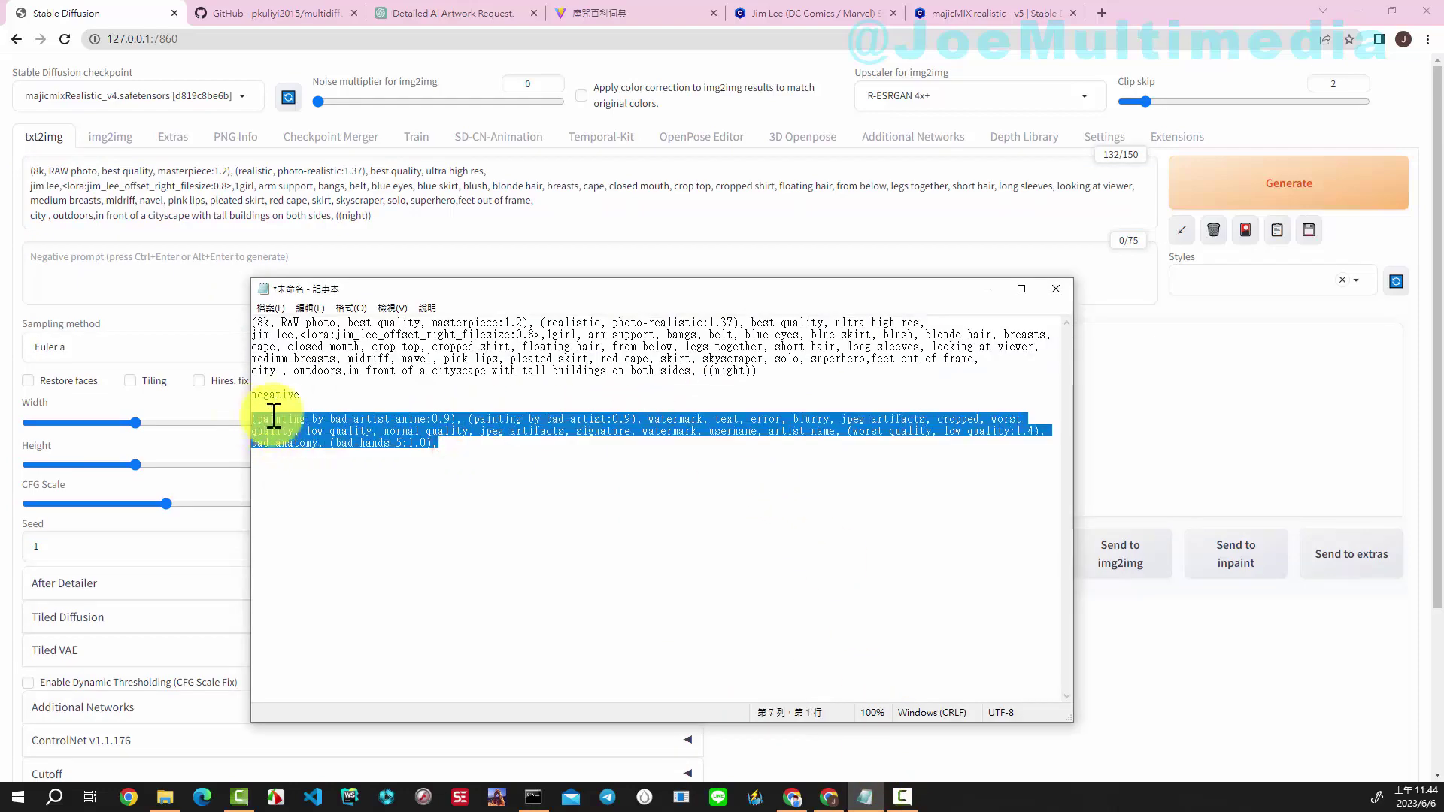
left_click(109, 269)
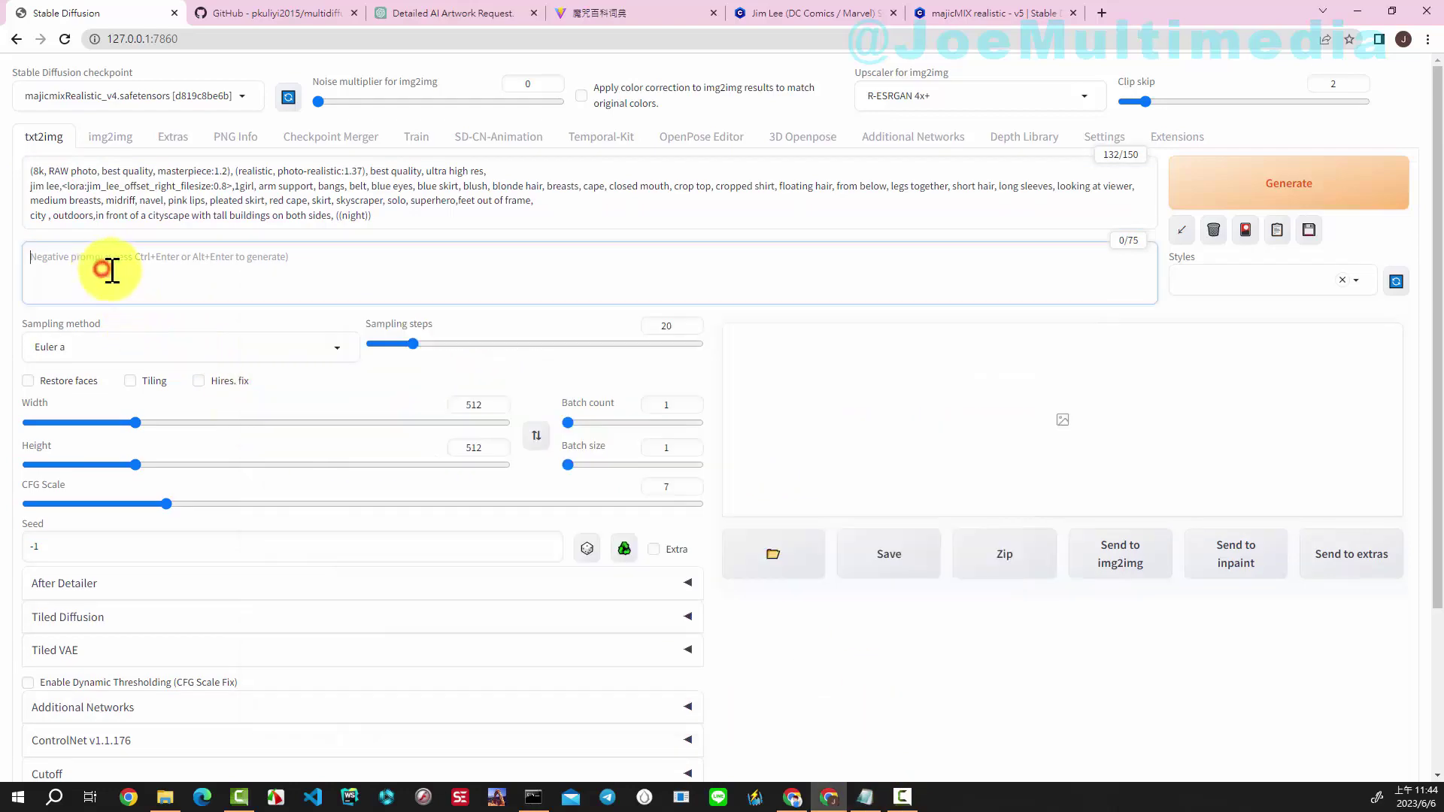
key("ctrl+v")
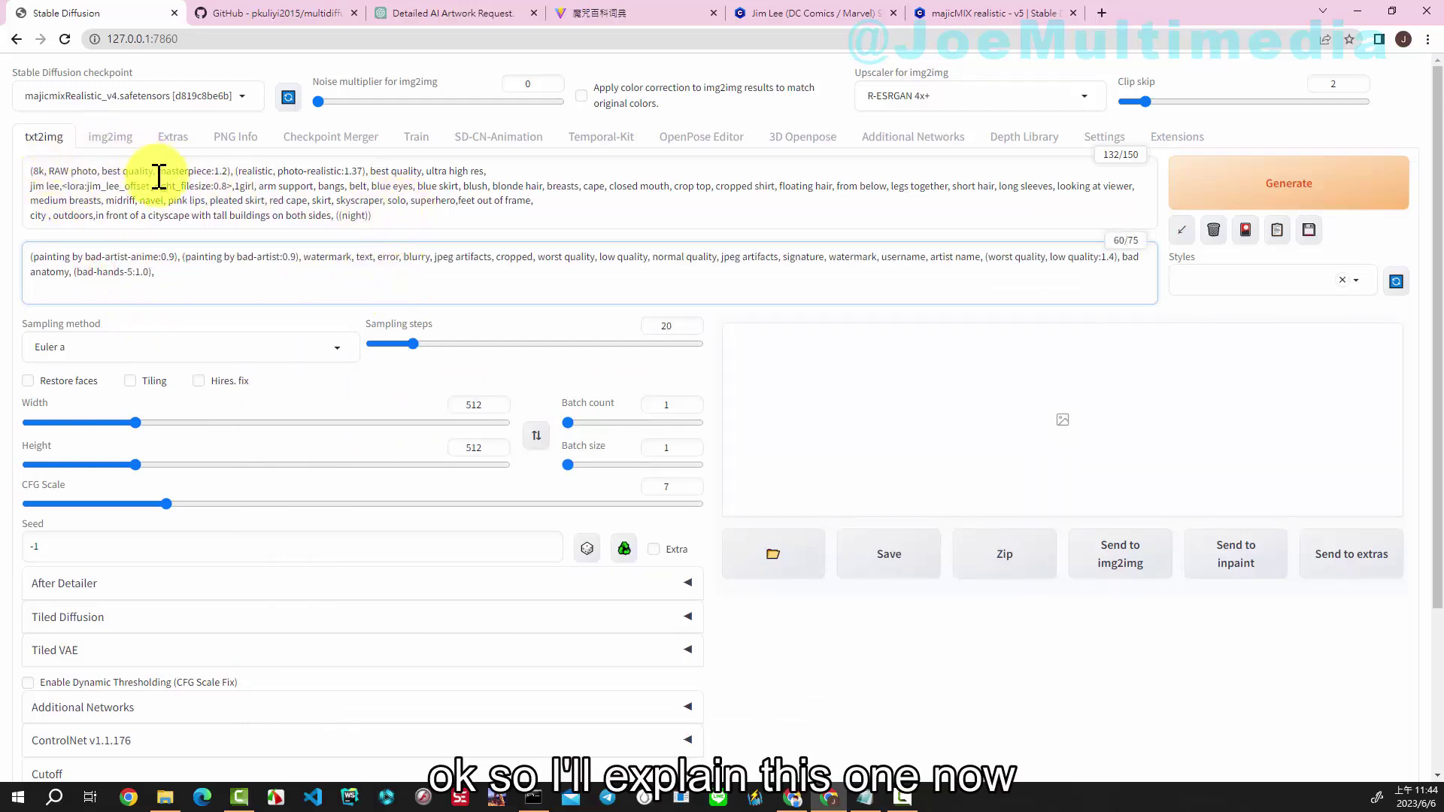
Examine the positive prompt's quality, character and background lines, including the trigger word and LoRA tag
left_click(485, 173)
left_click_drag(486, 173, 32, 173)
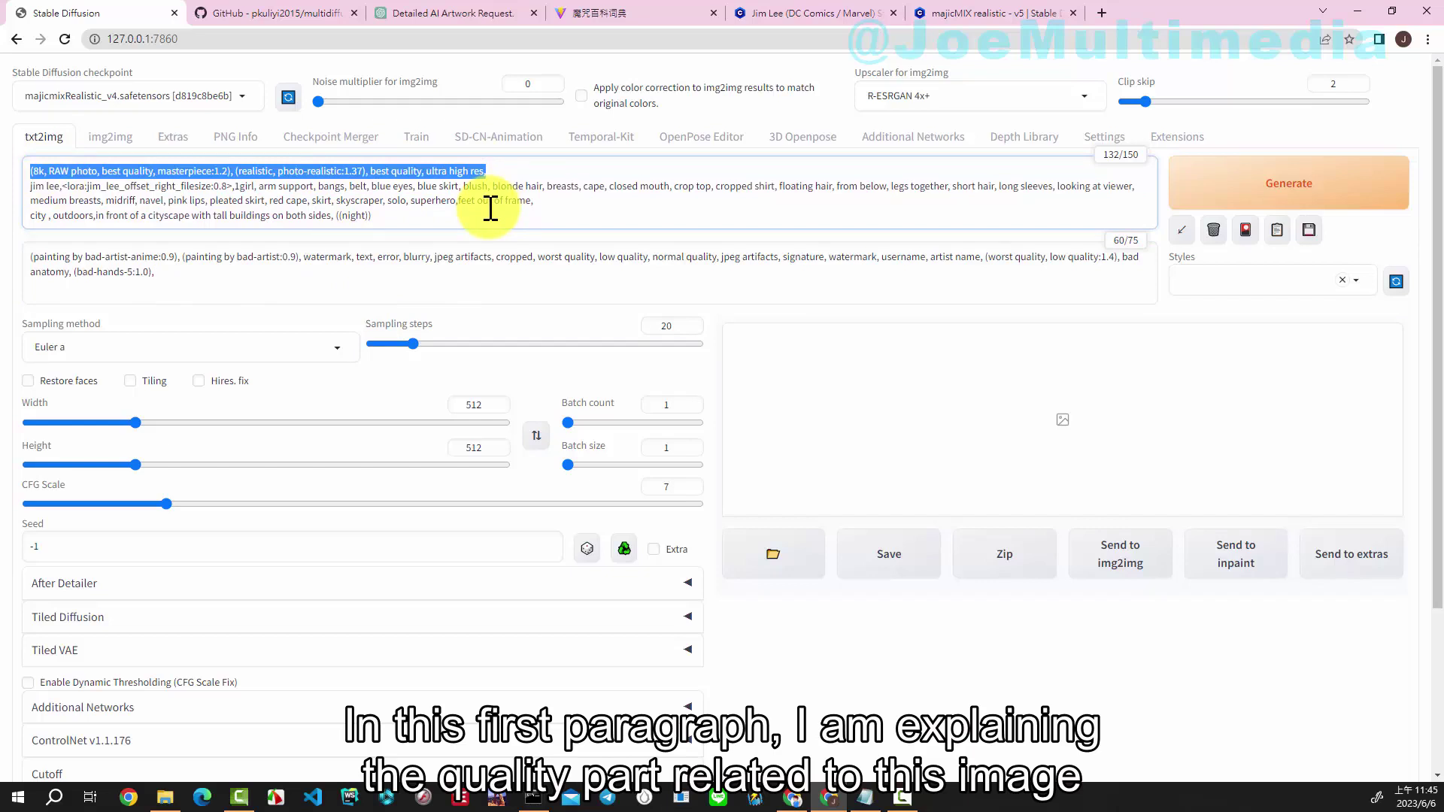
left_click_drag(537, 200, 29, 188)
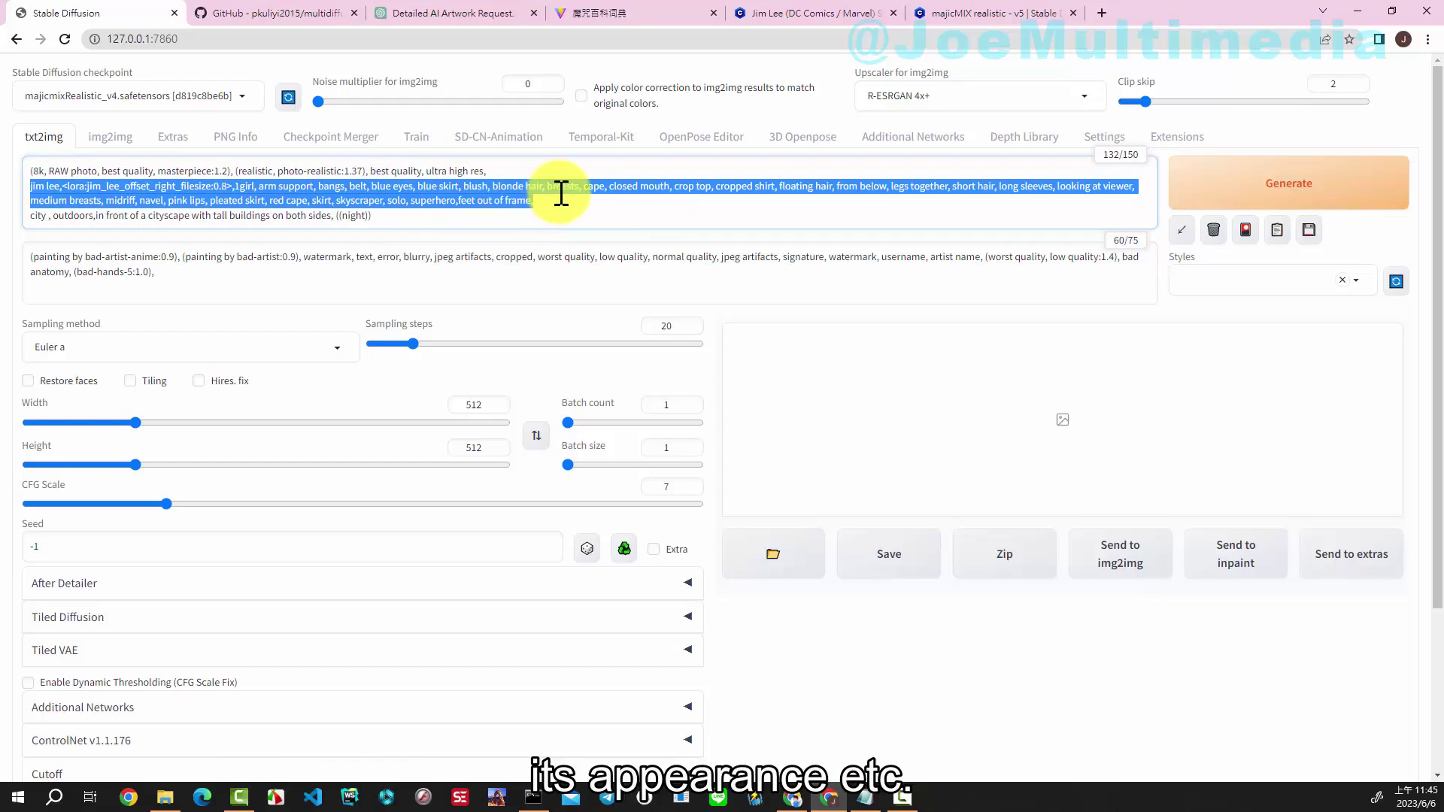
left_click_drag(391, 214, 30, 231)
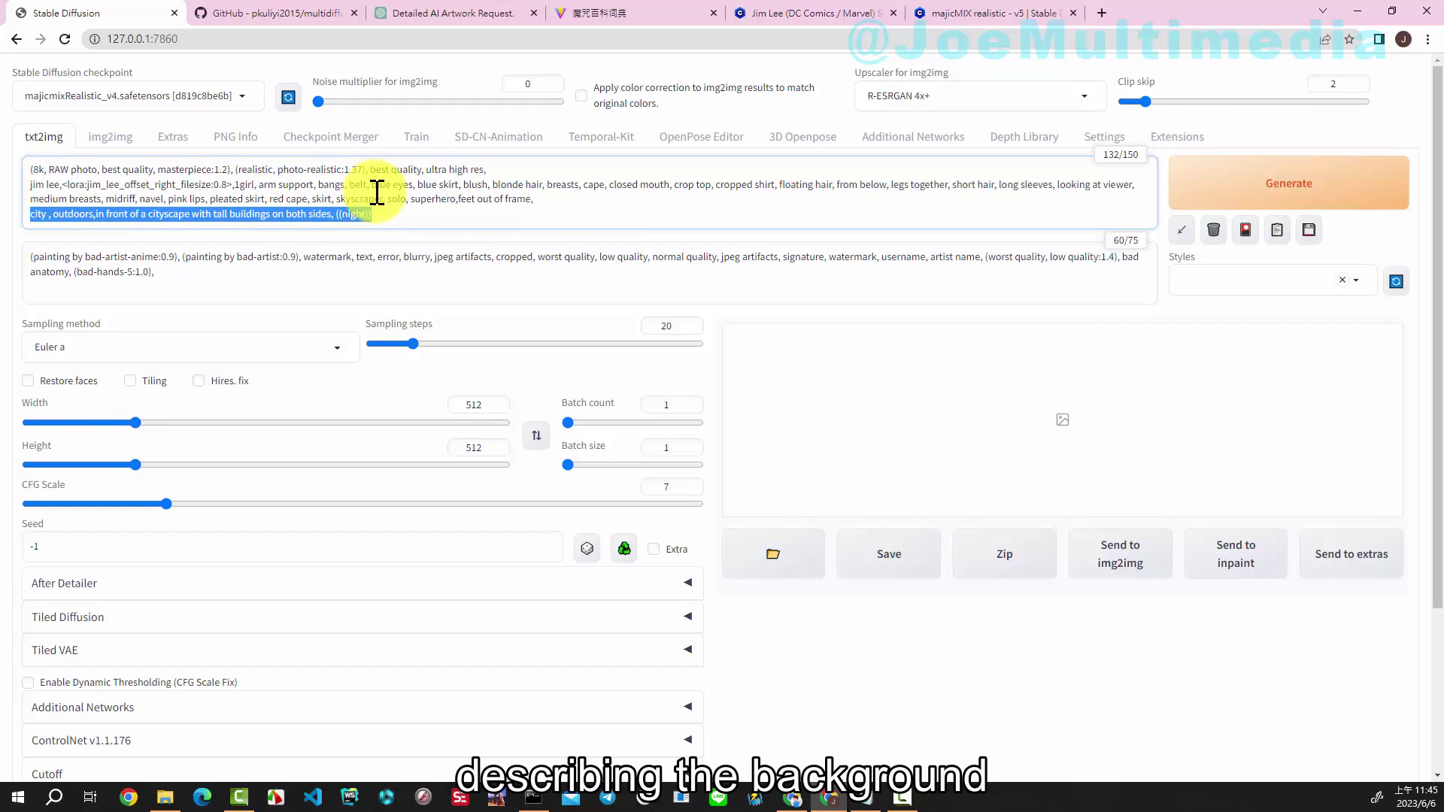
left_click(532, 174)
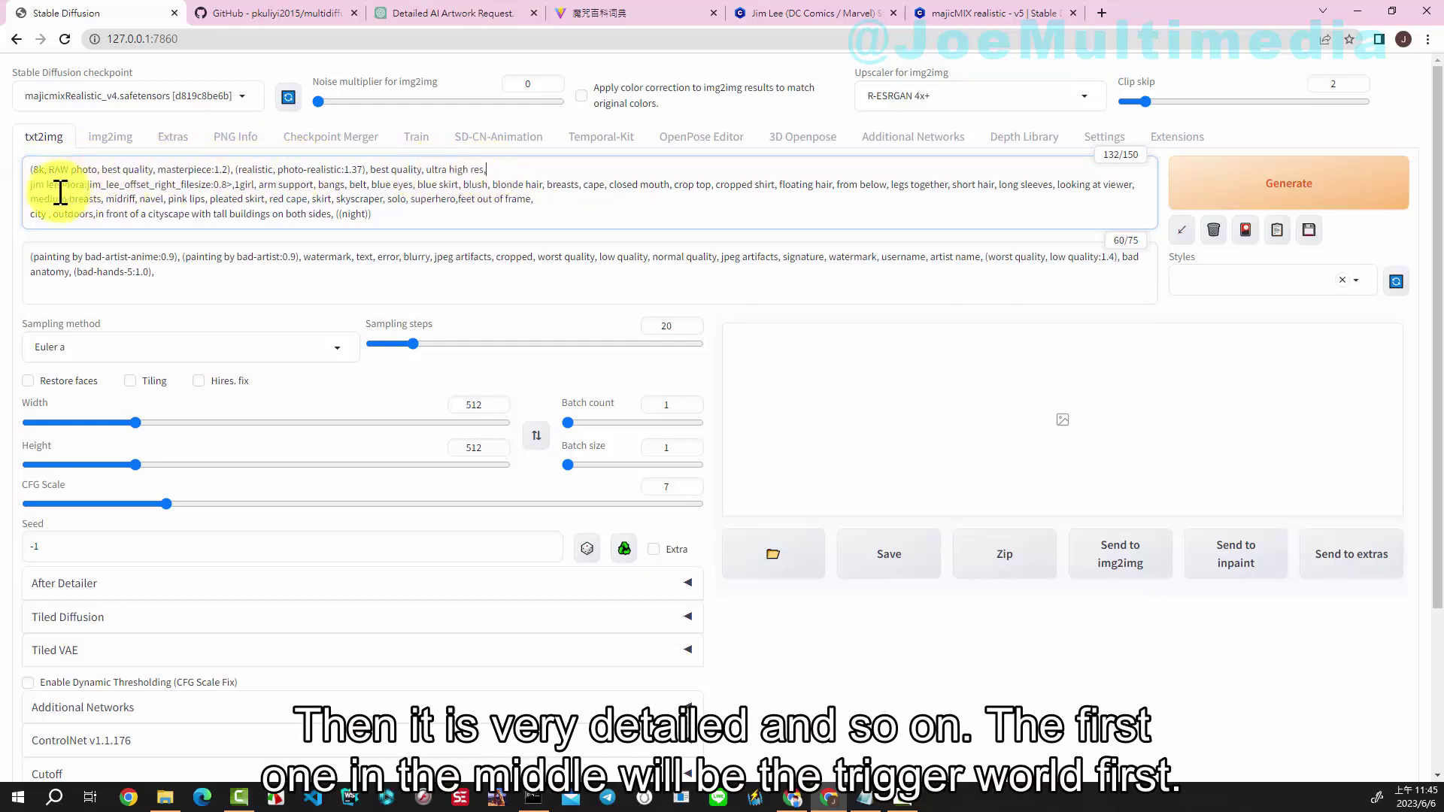
left_click_drag(30, 184, 62, 184)
left_click(112, 183)
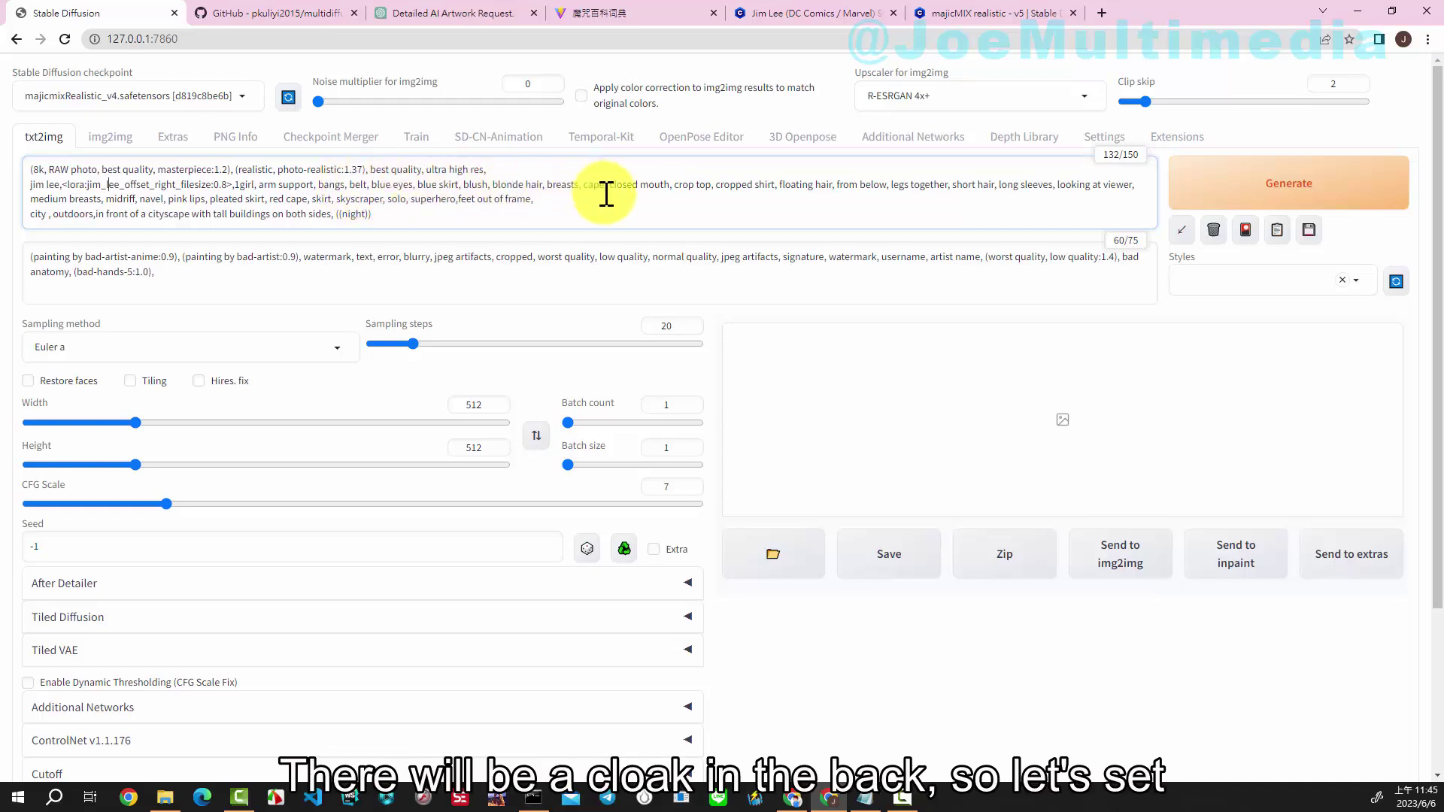
Set the sampling method to DPM++ SDE Karras, the image size to 600 x 880 and the CFG scale to 10
left_click(337, 347)
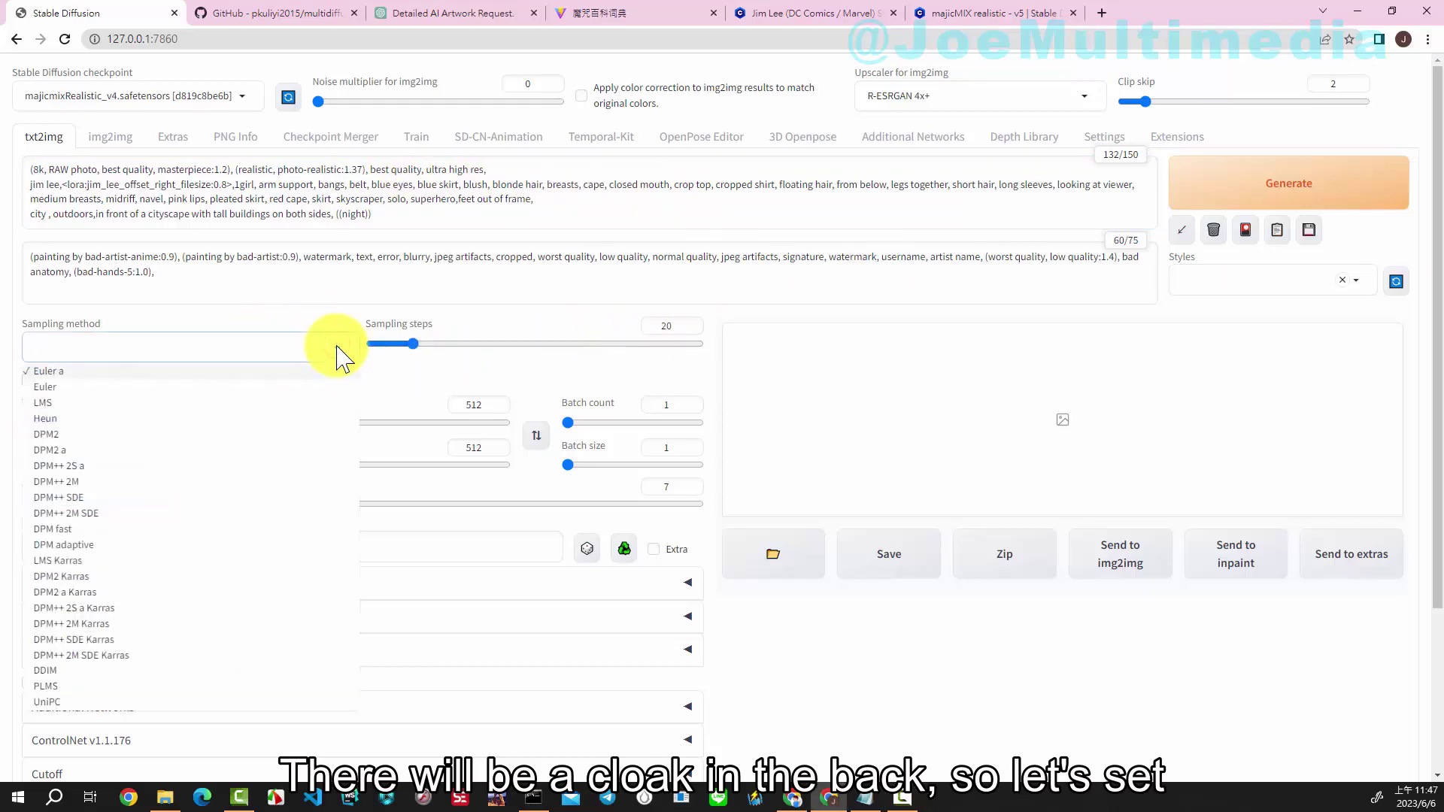
left_click(96, 640)
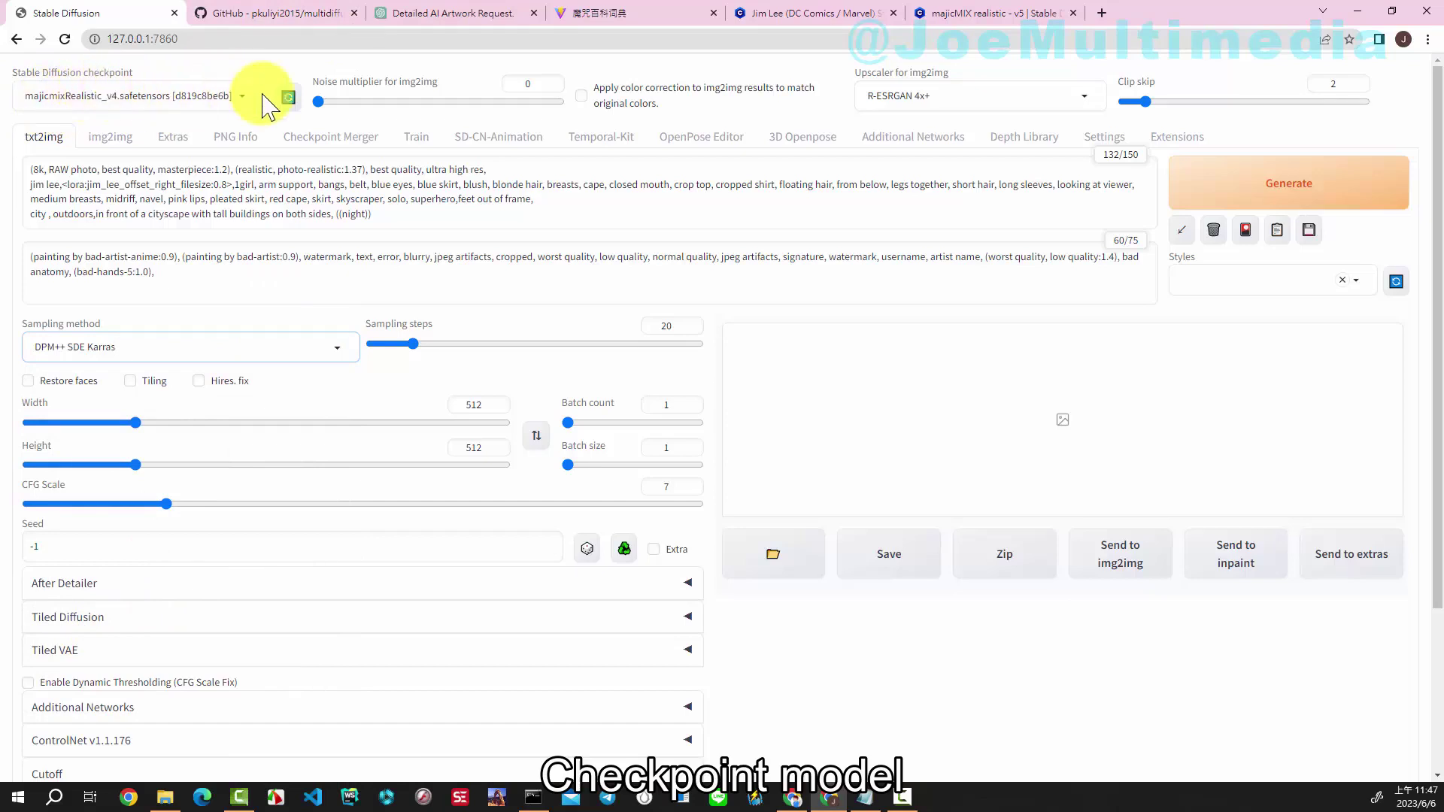
double_click(465, 404)
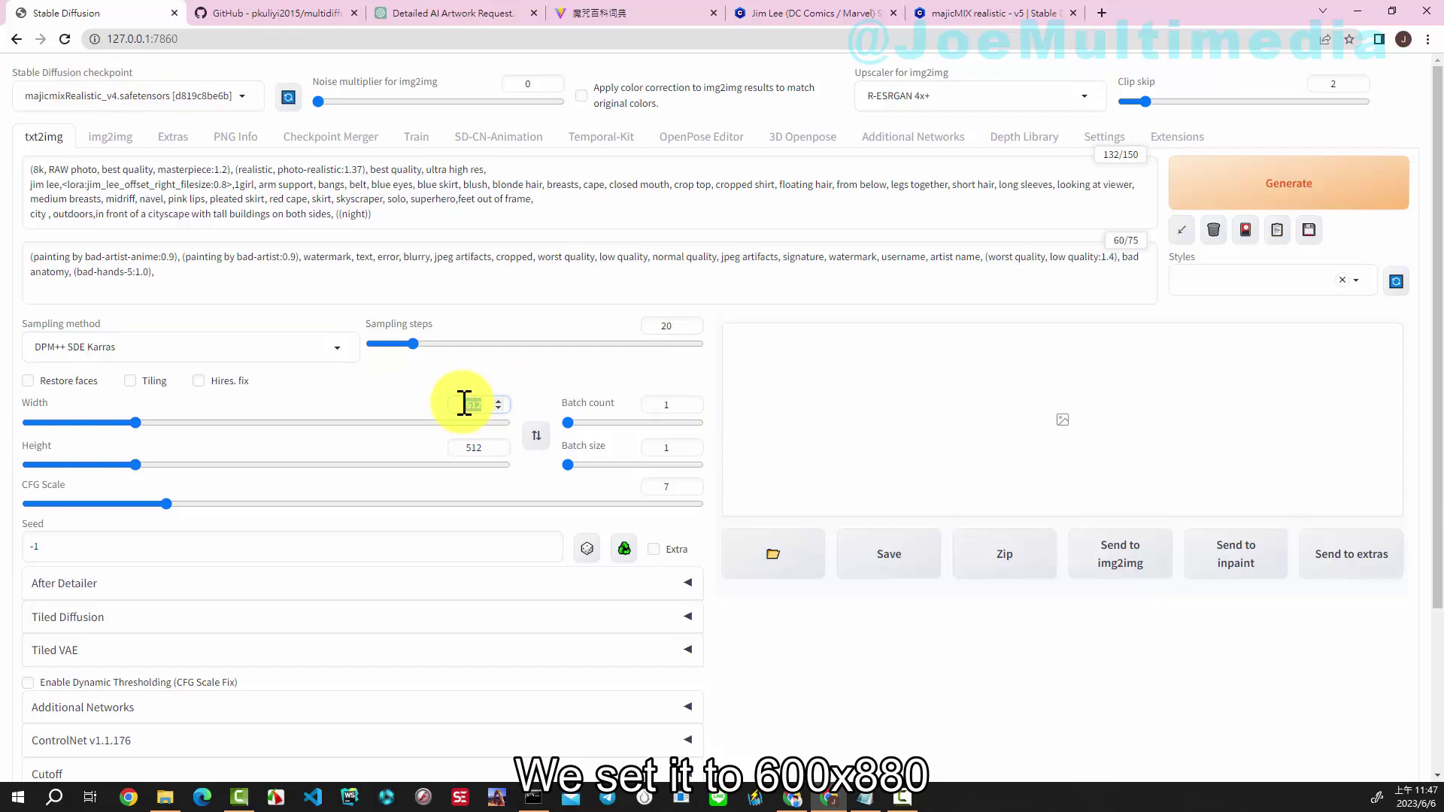
type("600")
double_click(470, 444)
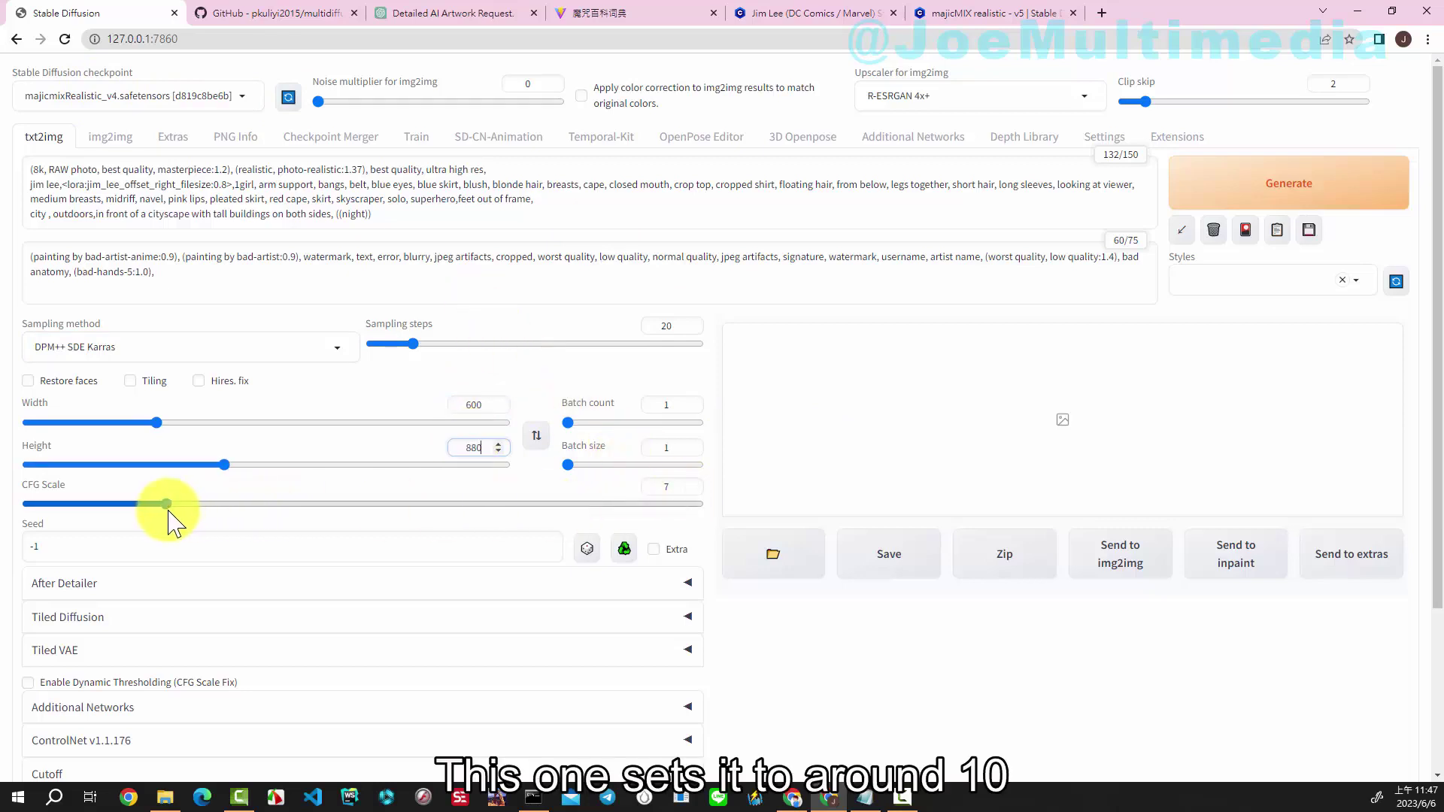
left_click_drag(169, 504, 236, 519)
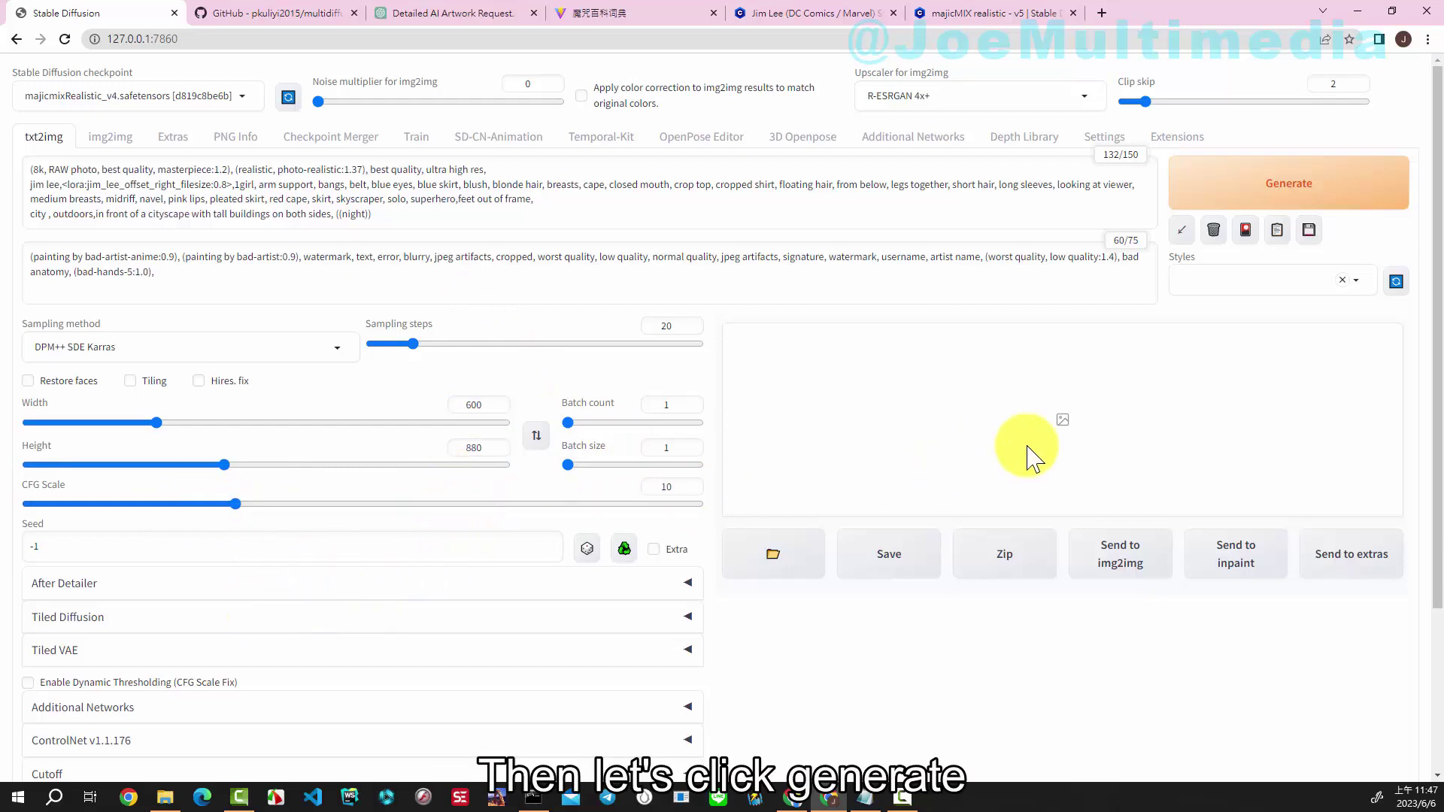
Generate the image and inspect the result in the enlarged view, then close it
left_click(1202, 179)
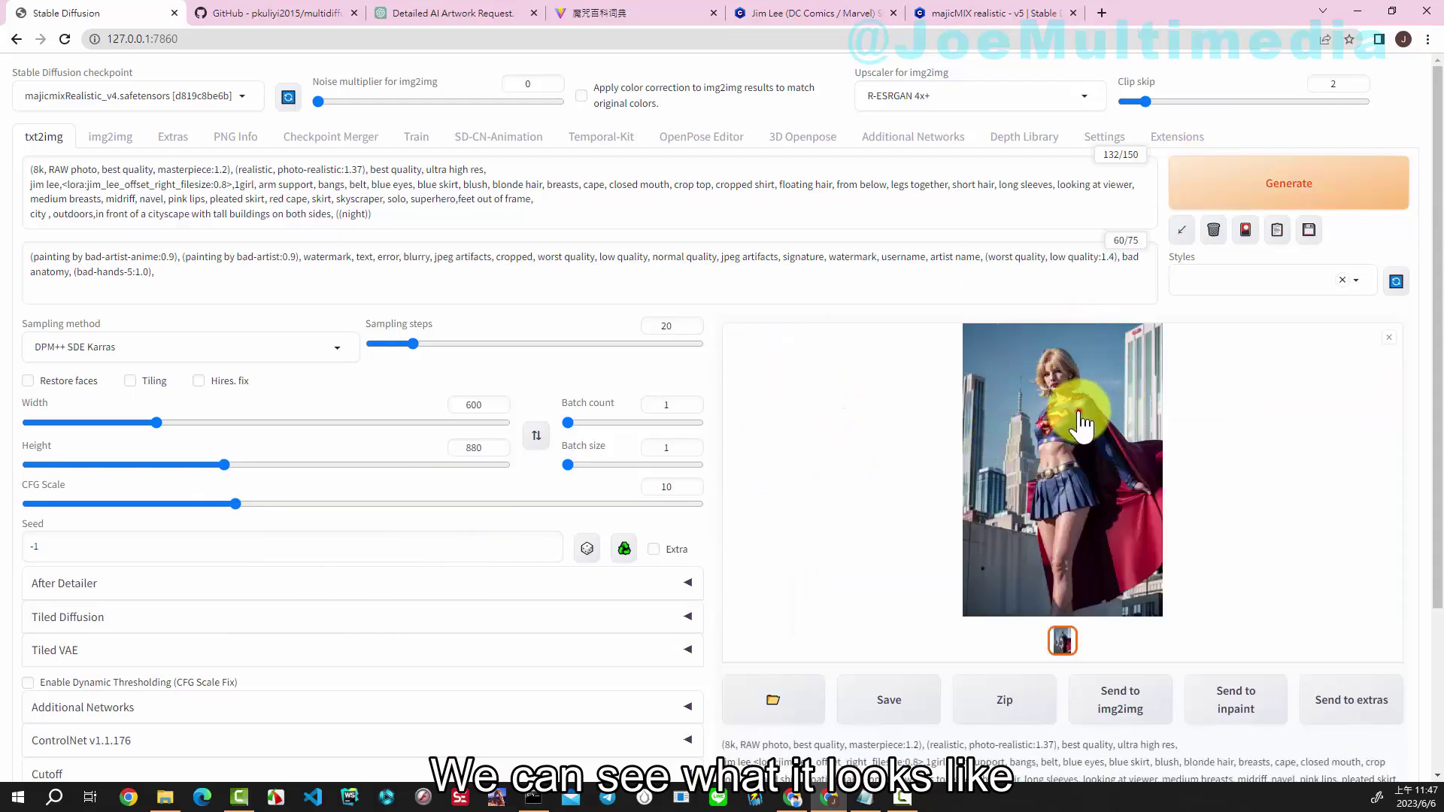
left_click(1081, 422)
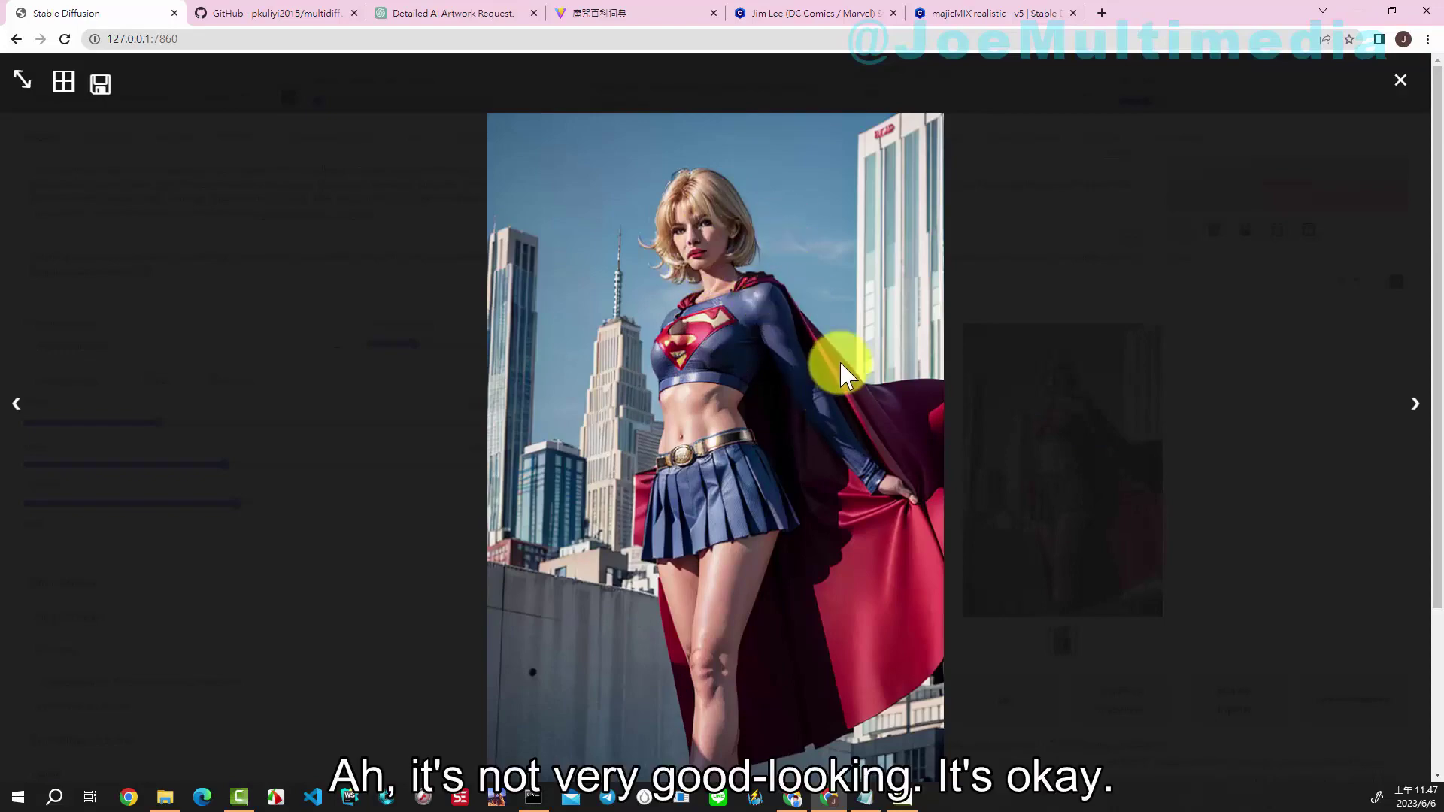
left_click(1399, 82)
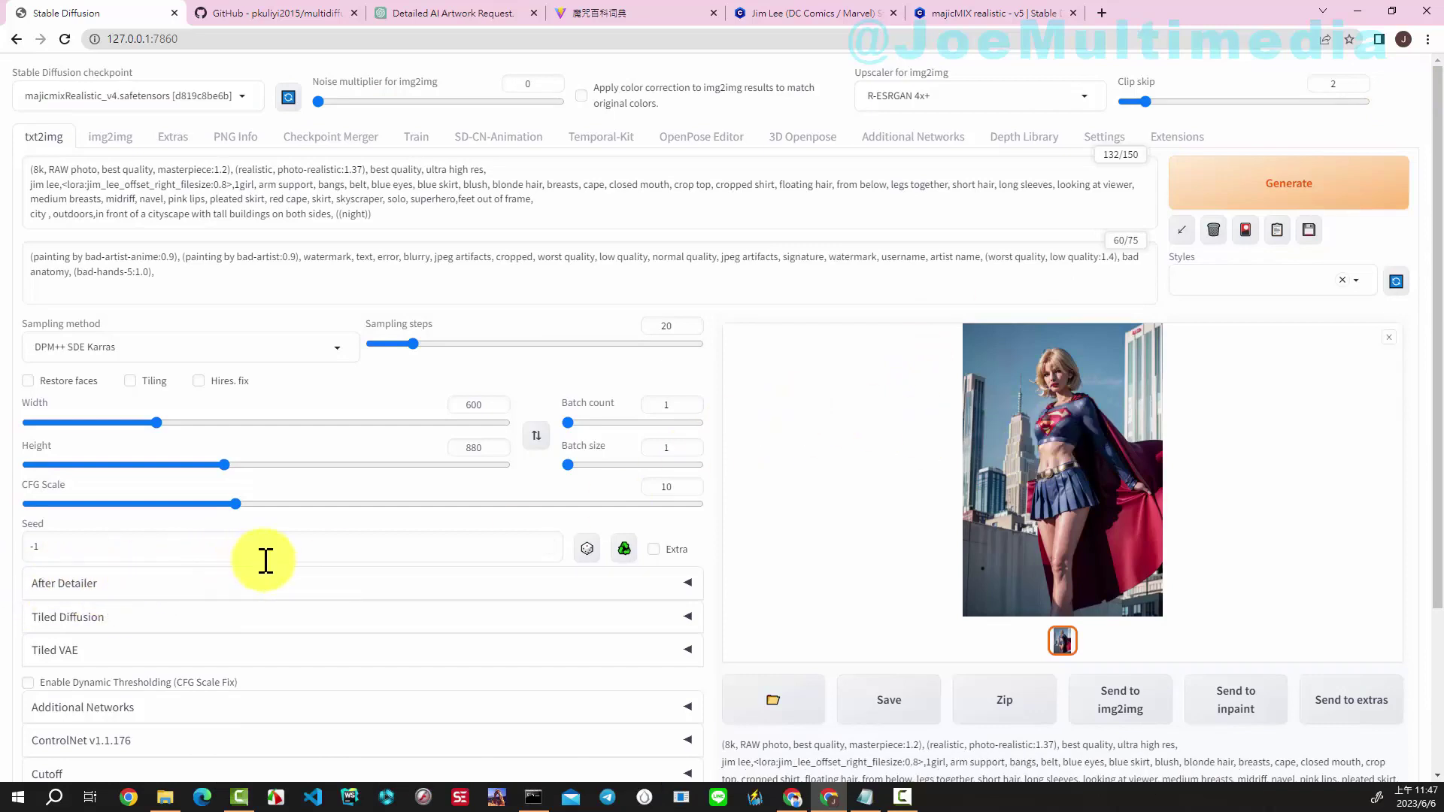
Enable ADetailer in After Detailer and choose mediapipe_face_full as its first detection model
scroll(286, 554, "down", 2)
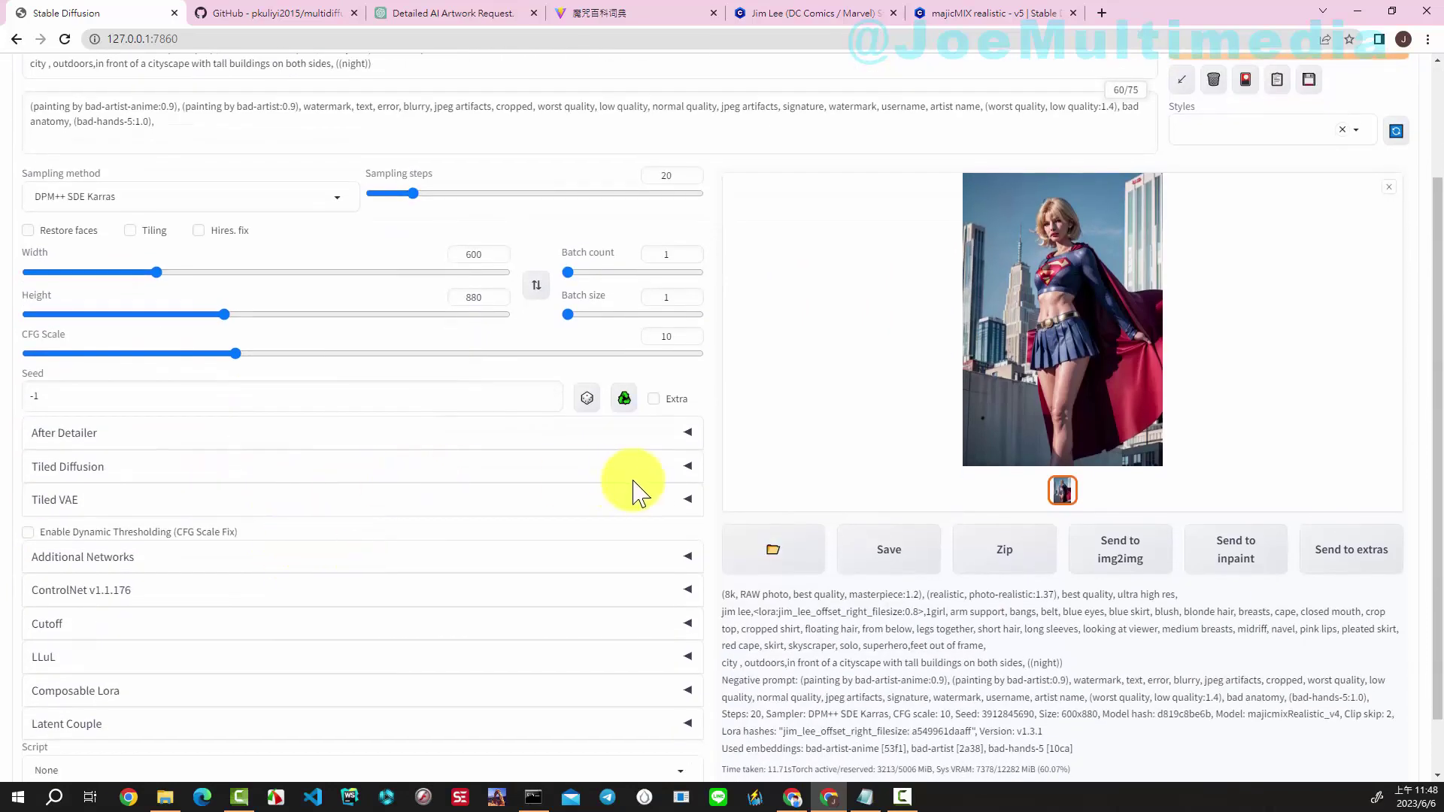
left_click(692, 435)
scroll(753, 429, "down", 3)
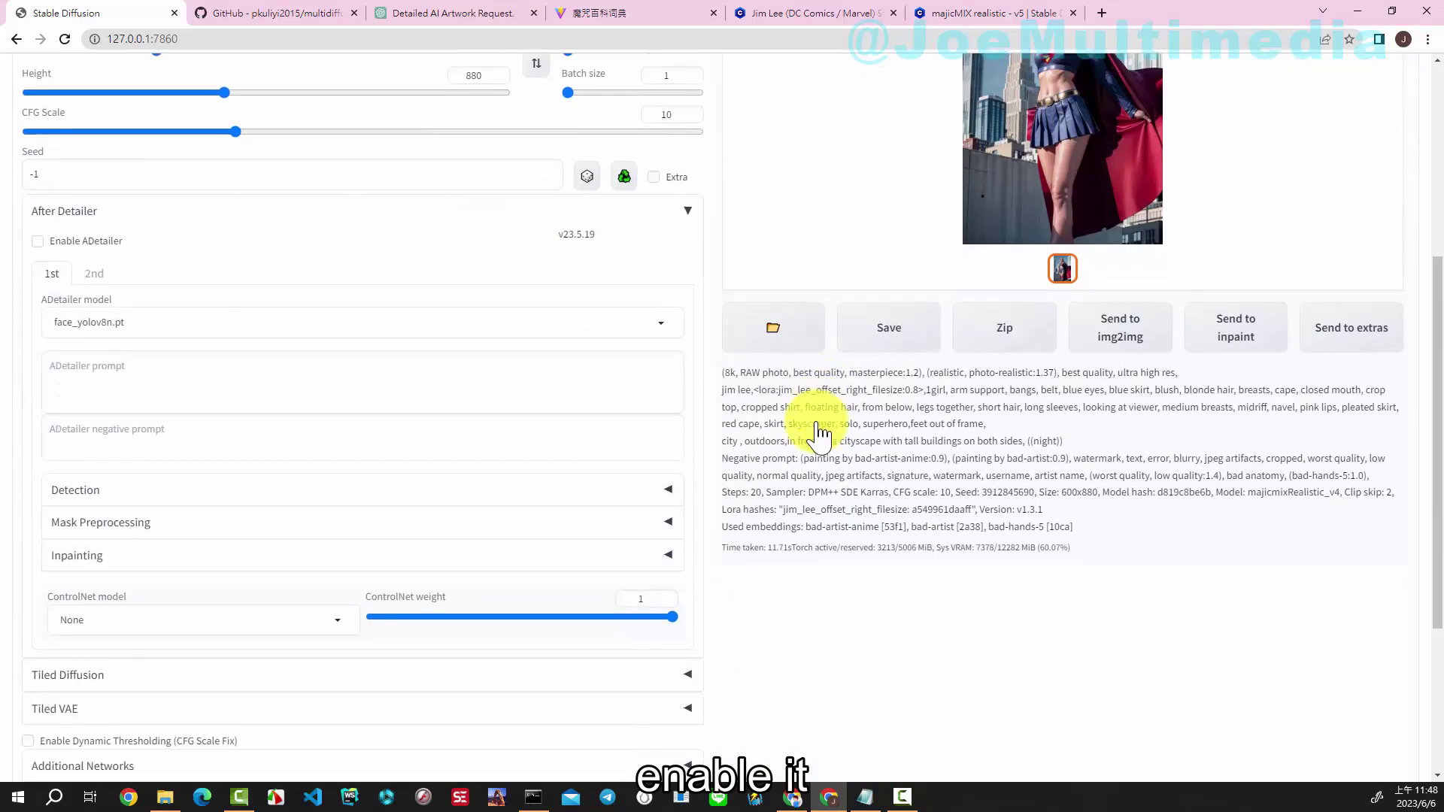
left_click(39, 238)
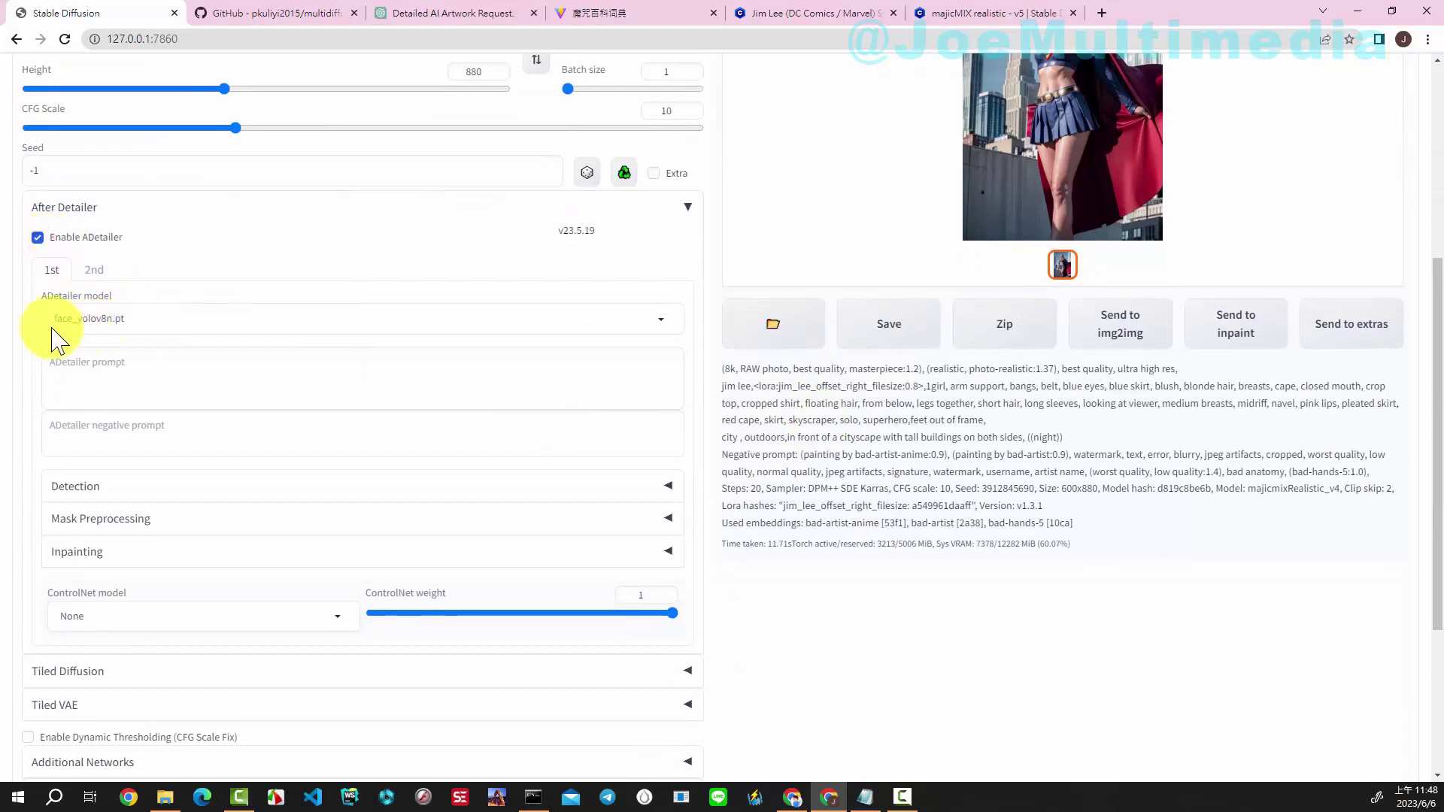
left_click(665, 328)
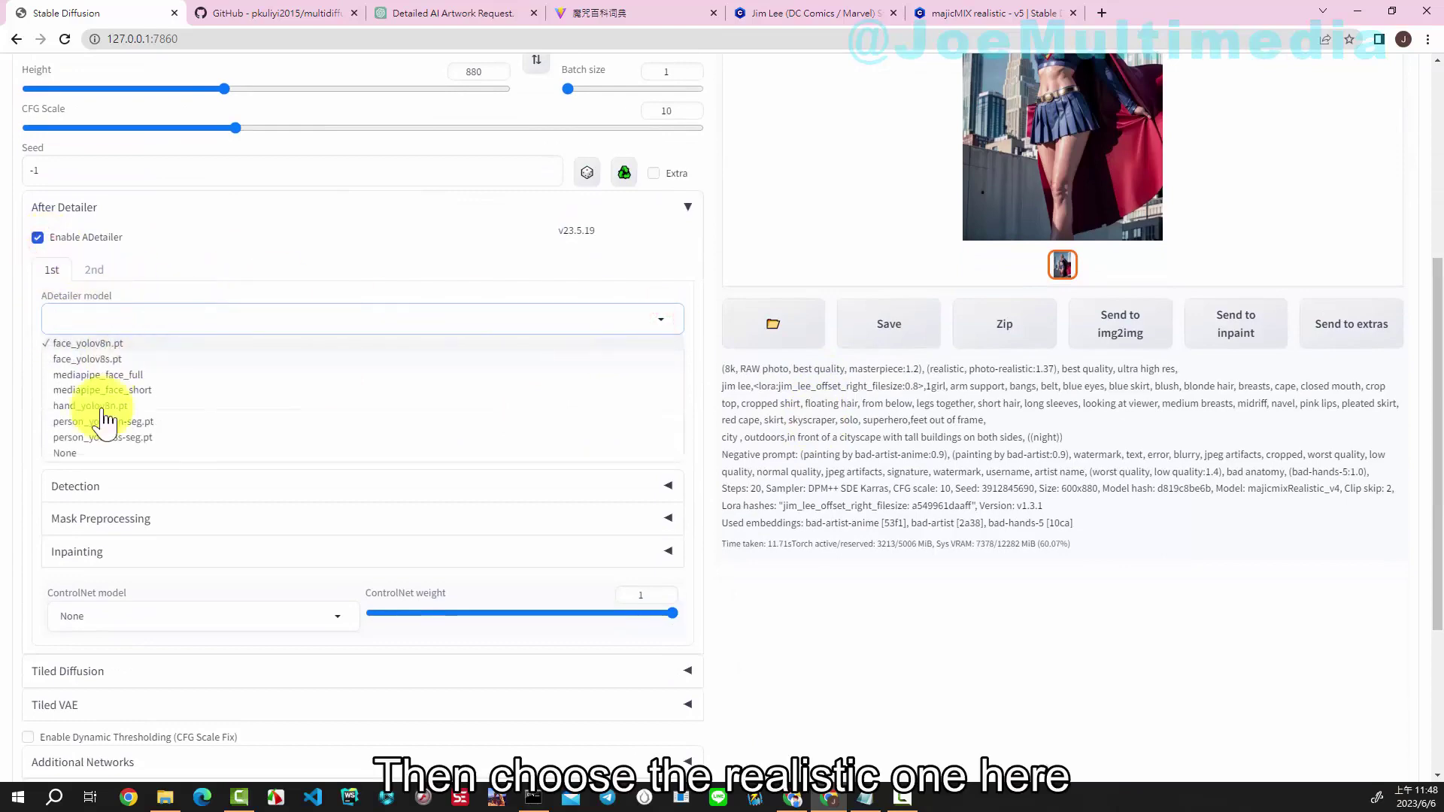
left_click(137, 375)
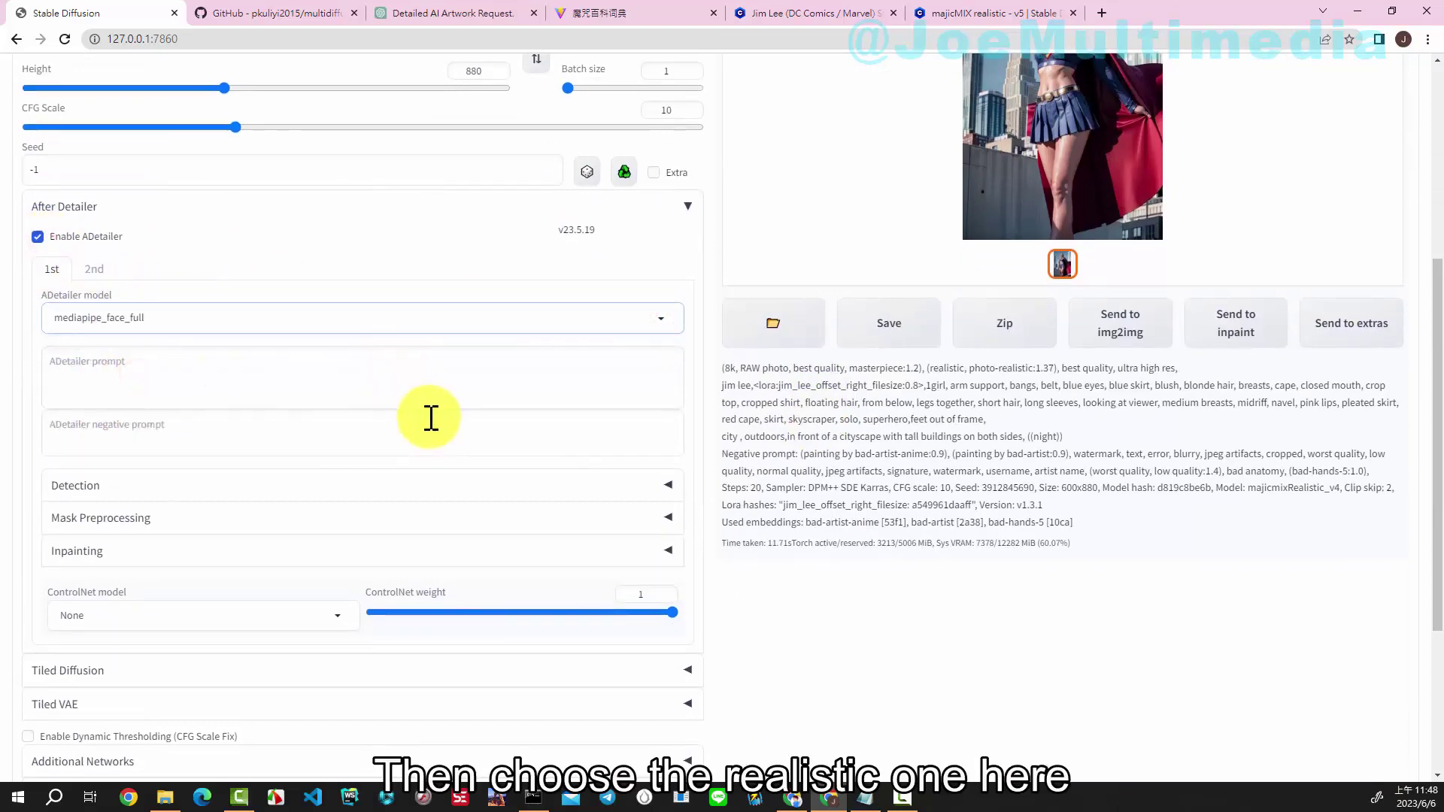
Set ADetailer's detection model confidence threshold to 80%
scroll(429, 419, "down", 2)
left_click(668, 336)
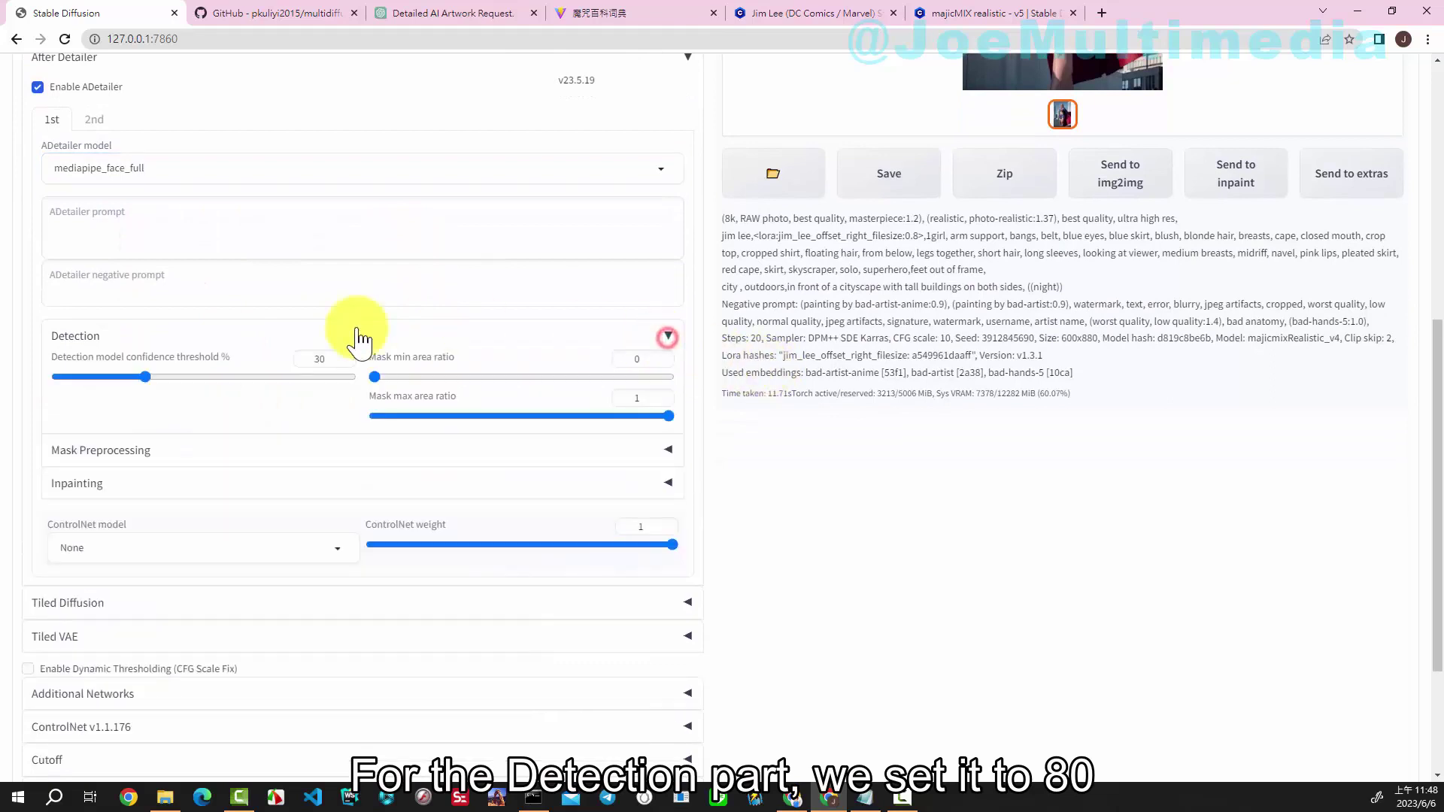
left_click_drag(150, 381, 269, 396)
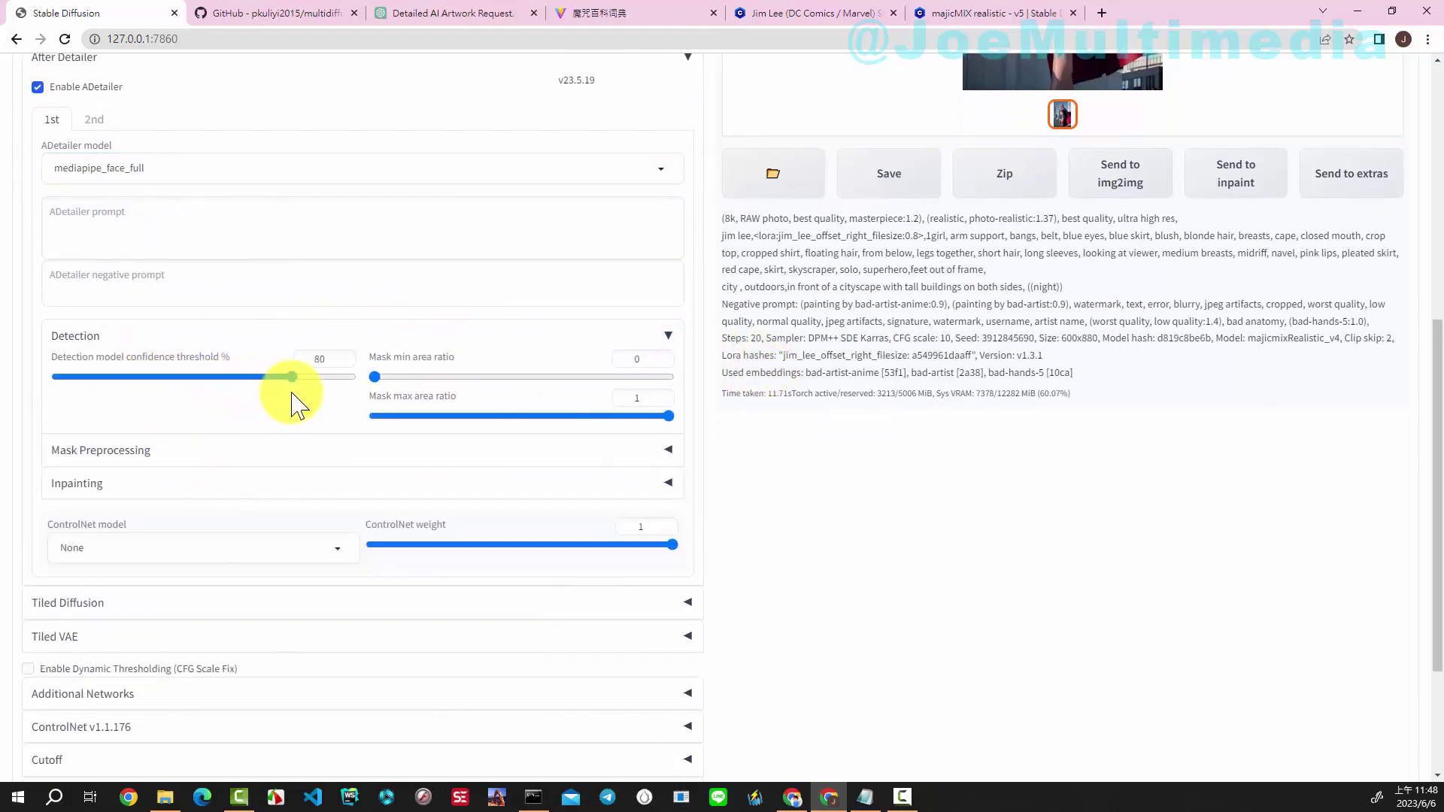
Reuse the seed of the last generated image for the next generation
scroll(925, 433, "up", 3)
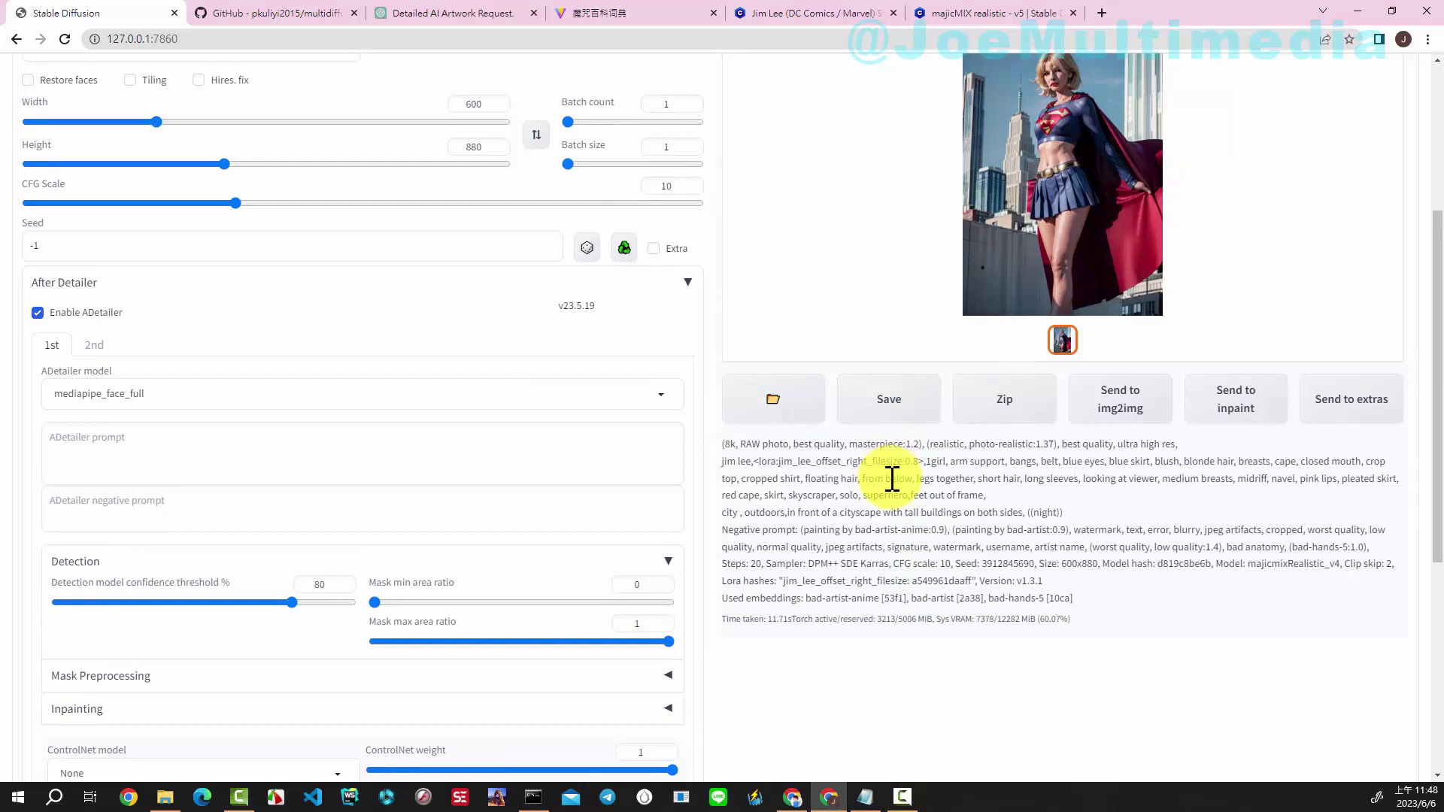
scroll(865, 466, "up", 2)
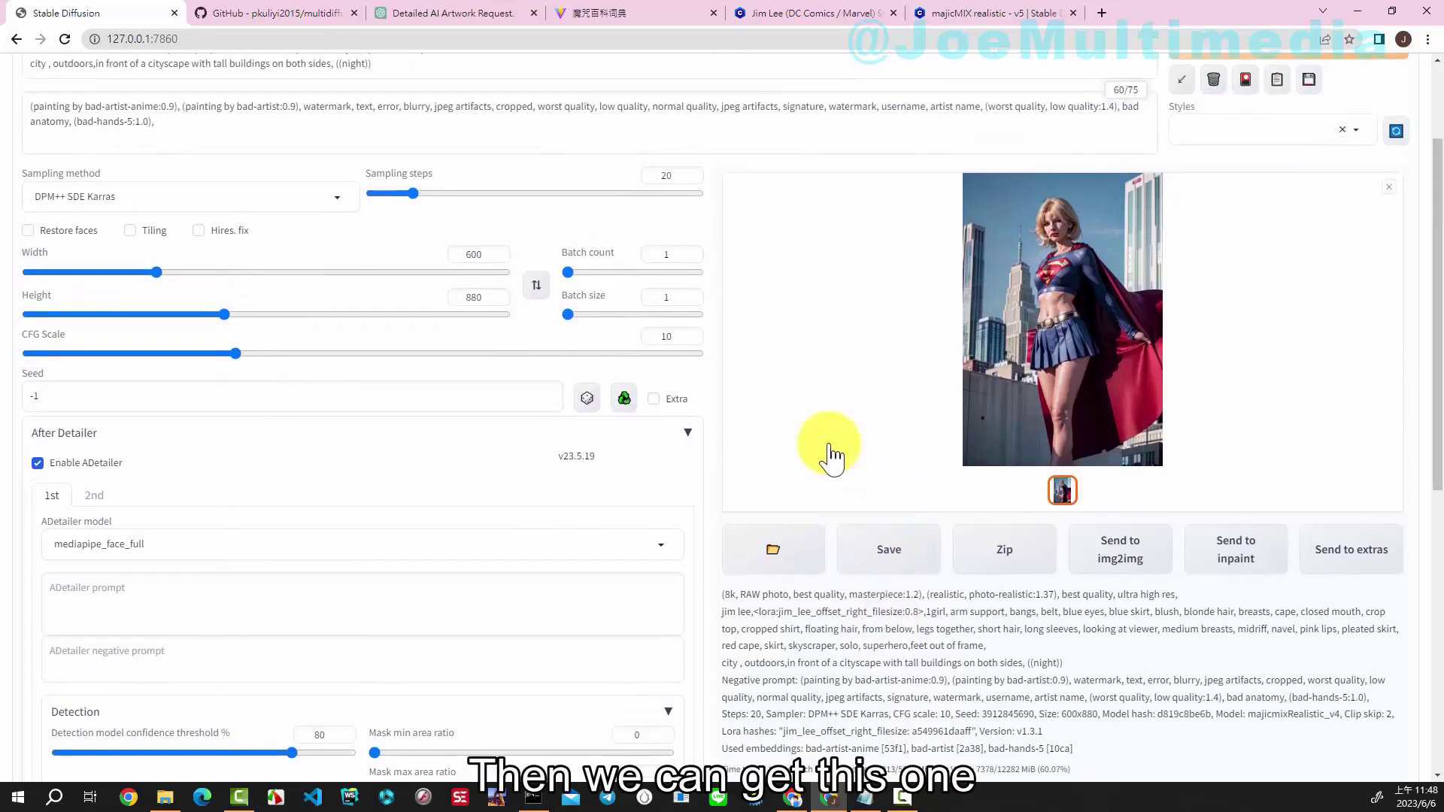
left_click(624, 399)
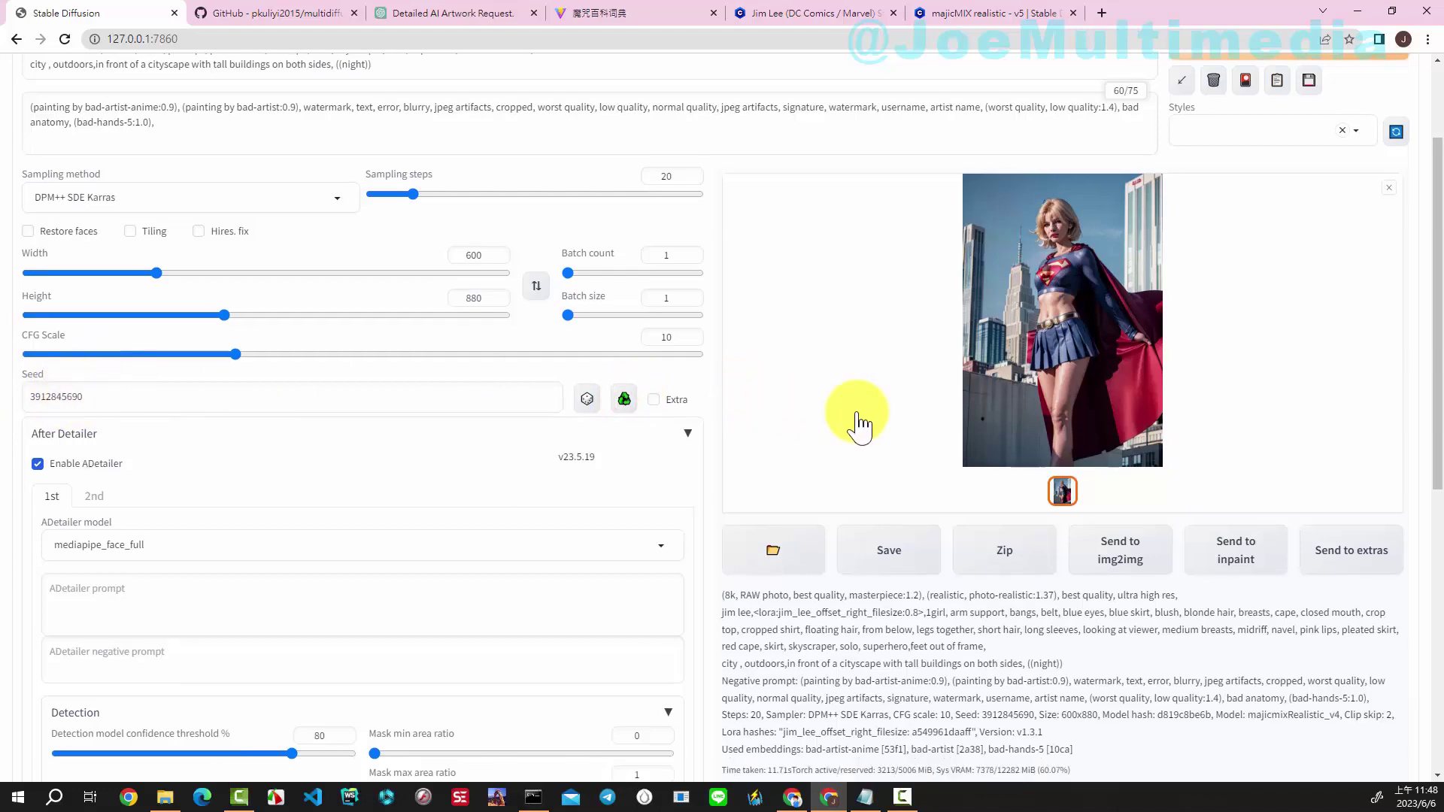
Generate the image again with ADetailer and the fixed seed, and open the result in the enlarged view
scroll(860, 425, "down", 5)
scroll(860, 425, "up", 7)
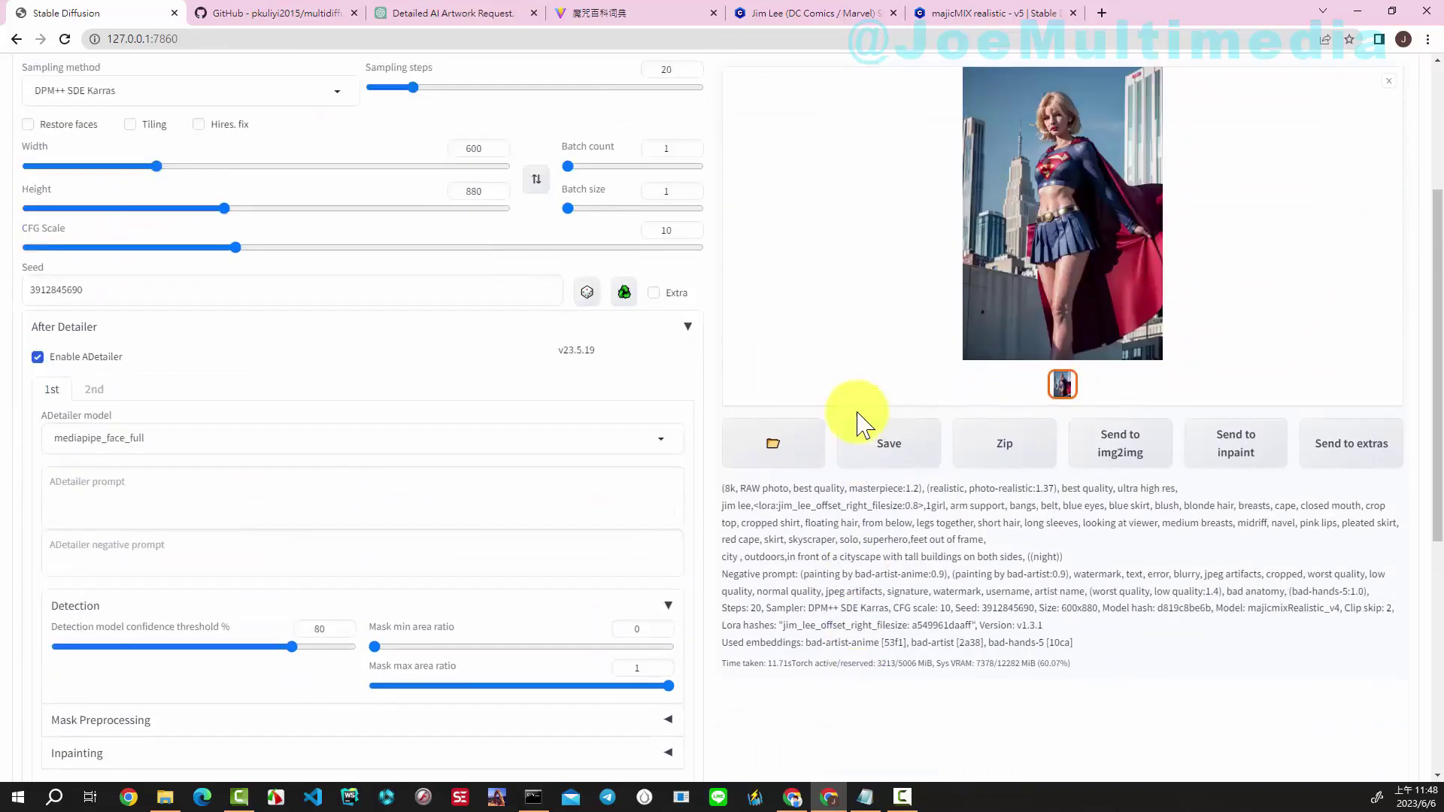
left_click(1289, 188)
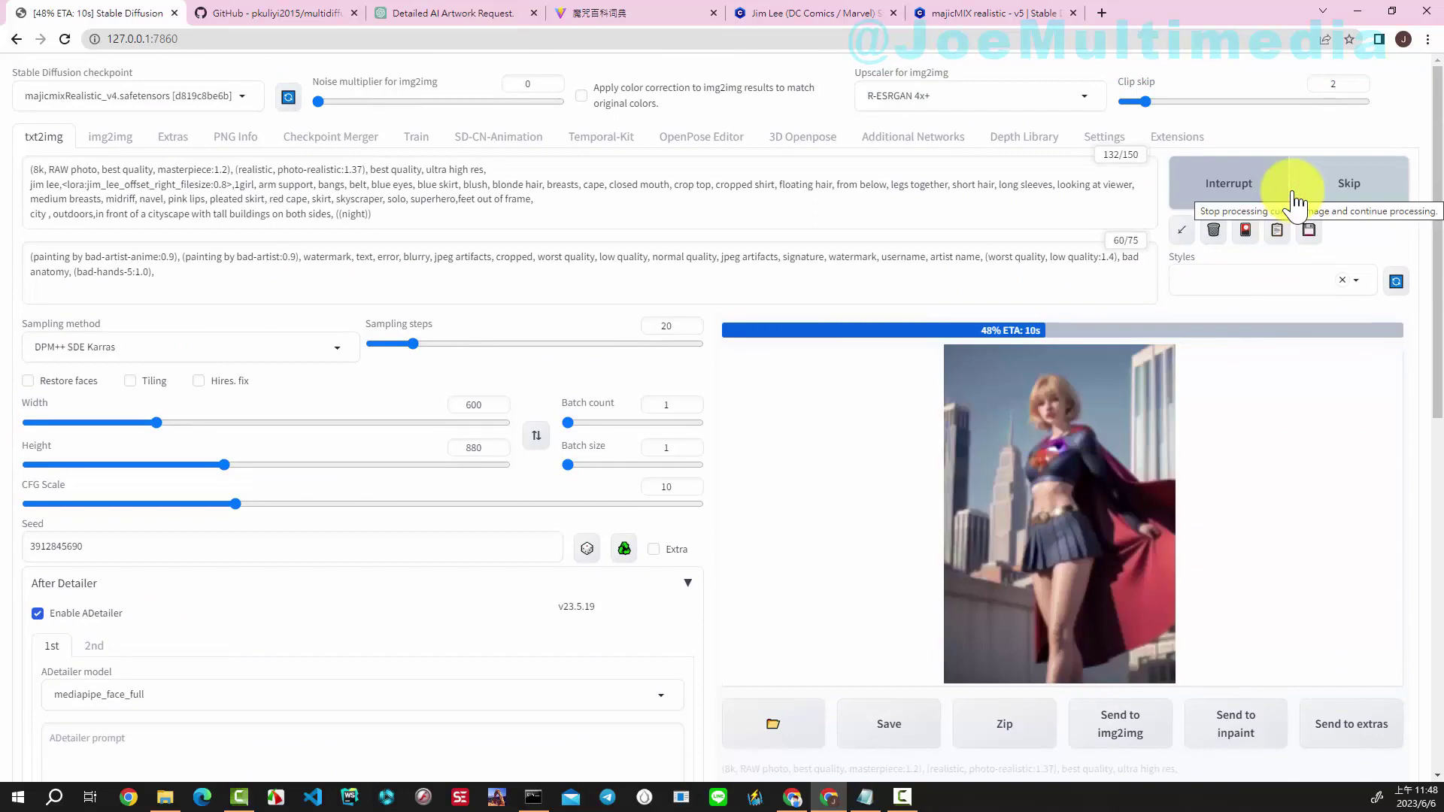
left_click(1295, 201)
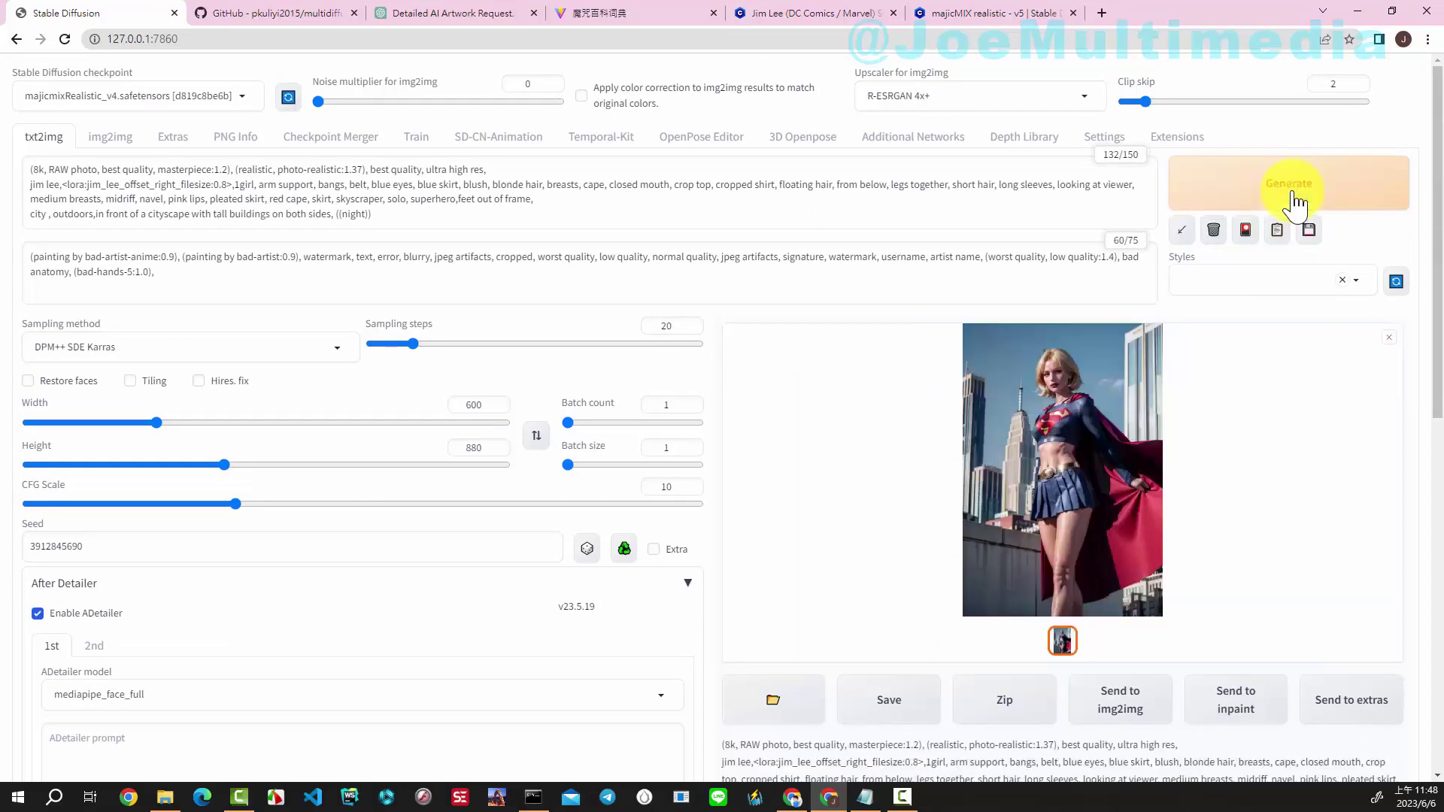
left_click(1062, 387)
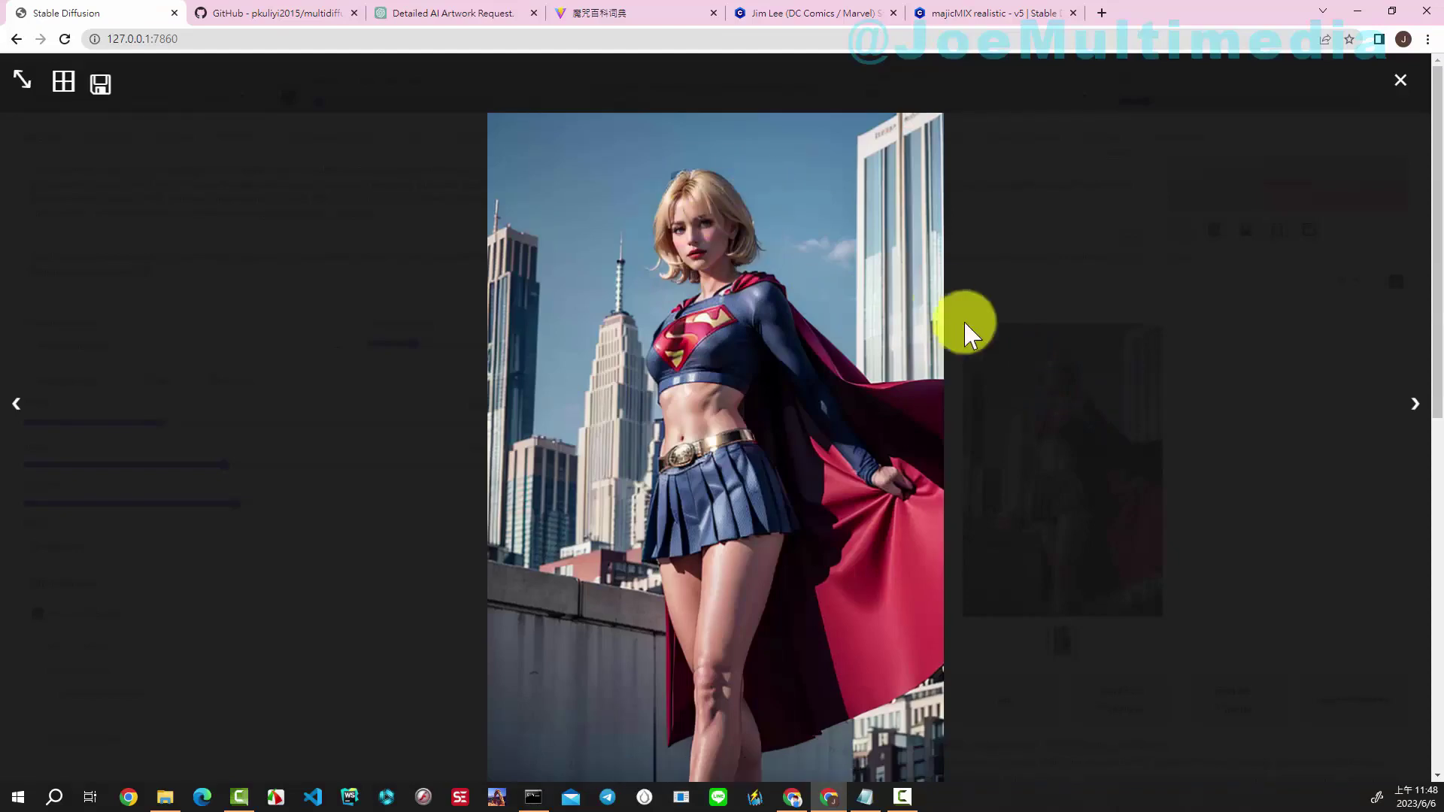
Close the enlarged view and send the generated superhero image to img2img
left_click(1401, 80)
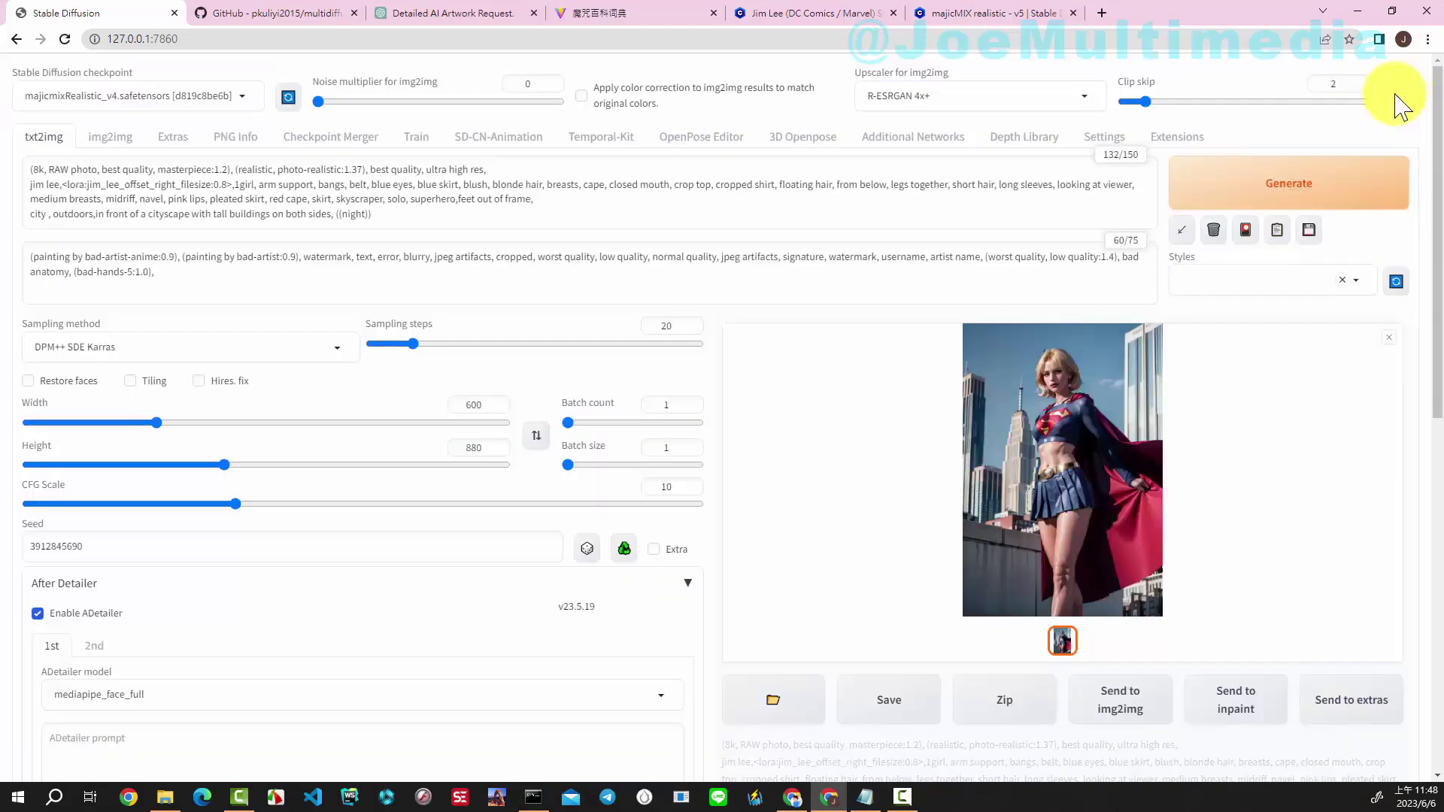
left_click(1121, 723)
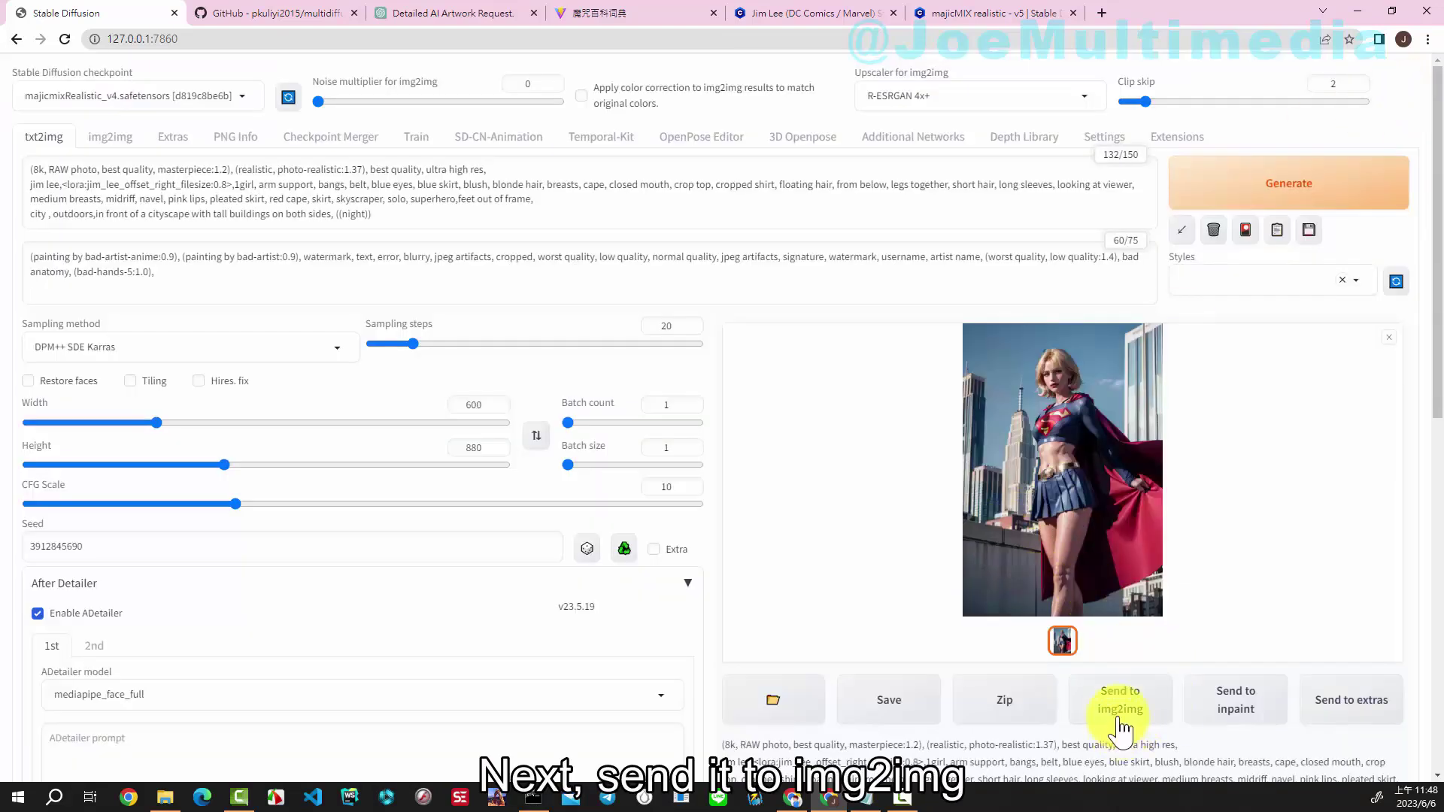
left_click(1120, 713)
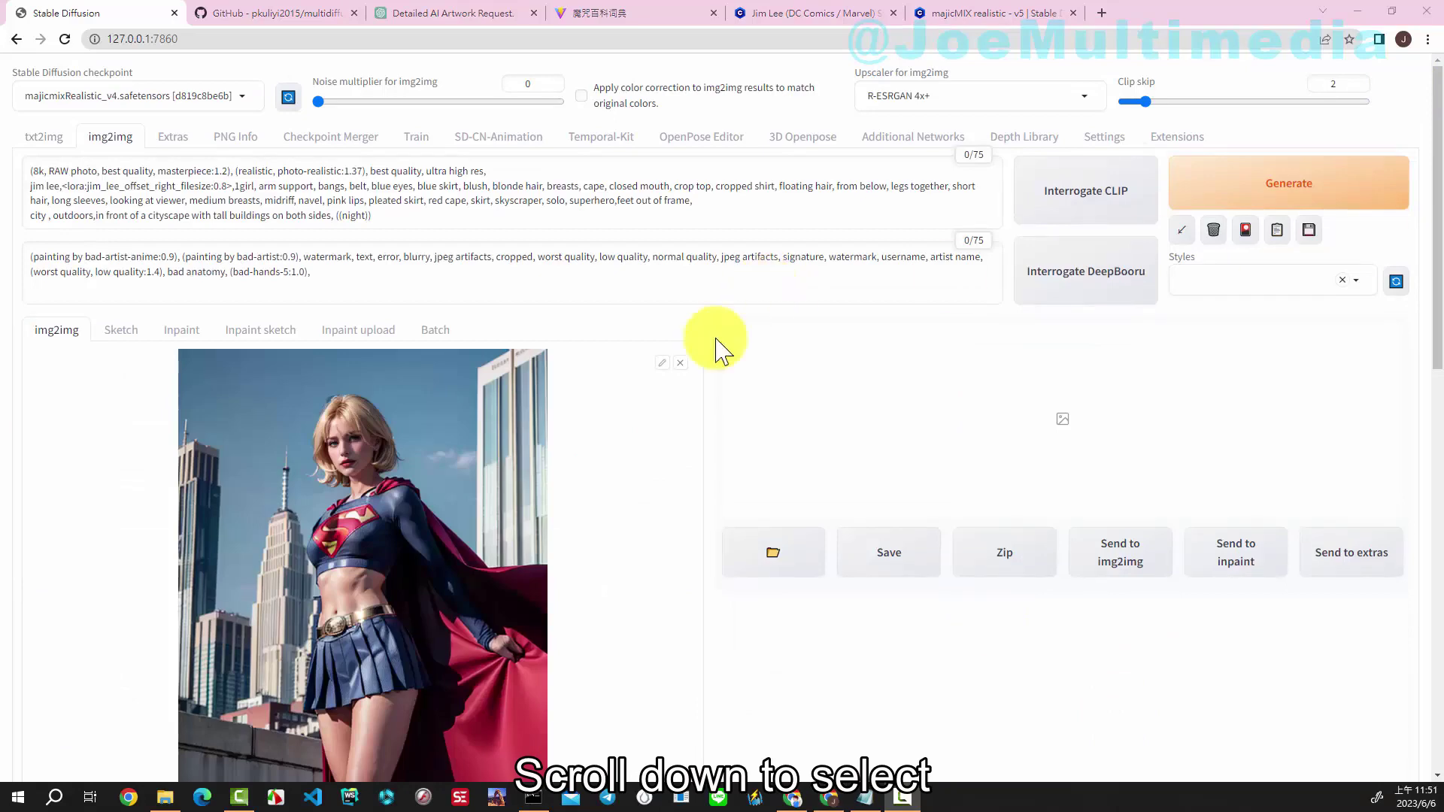
Set the img2img sampling method to DPM++ SDE Karras and the denoising strength to 0.3
scroll(701, 380, "down", 9)
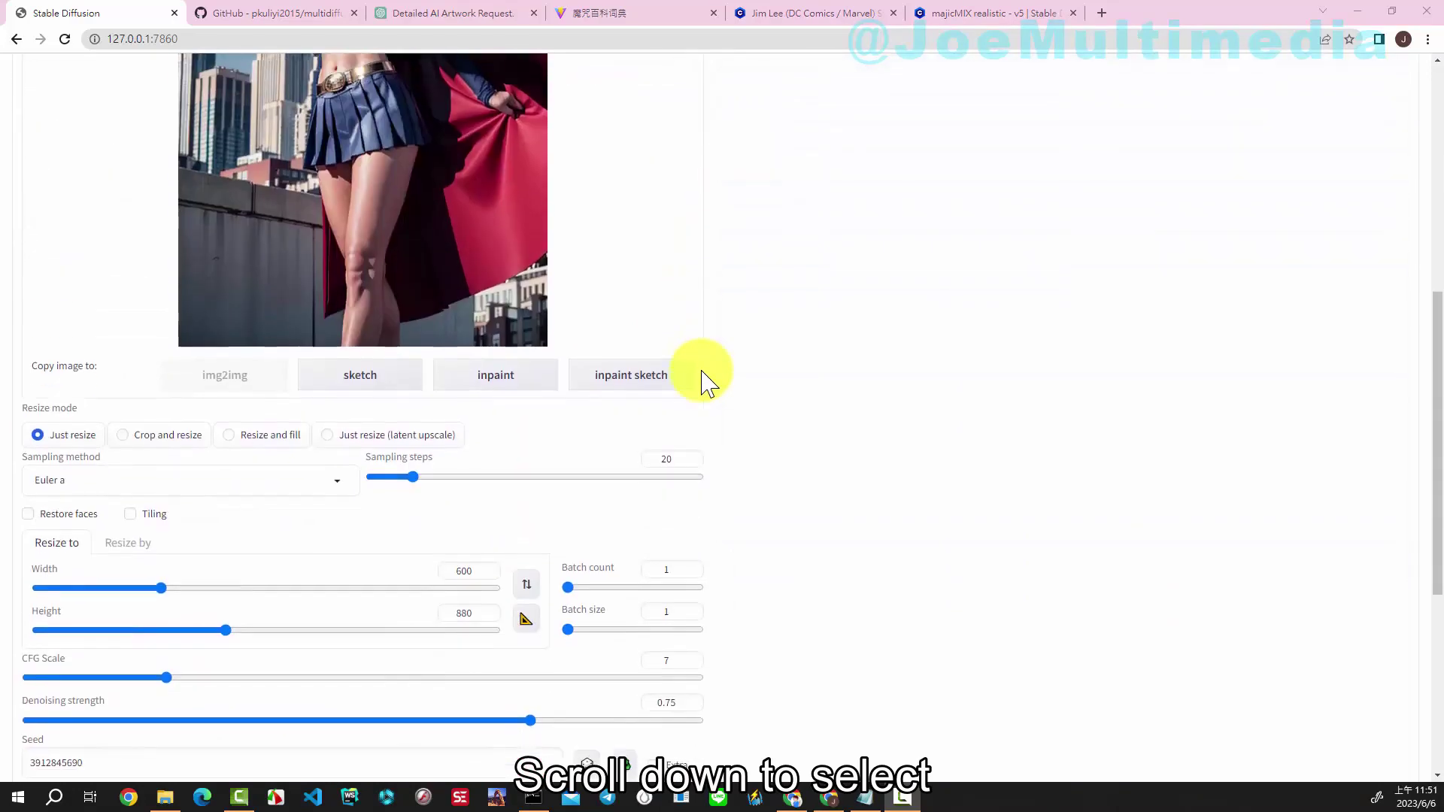
left_click(336, 351)
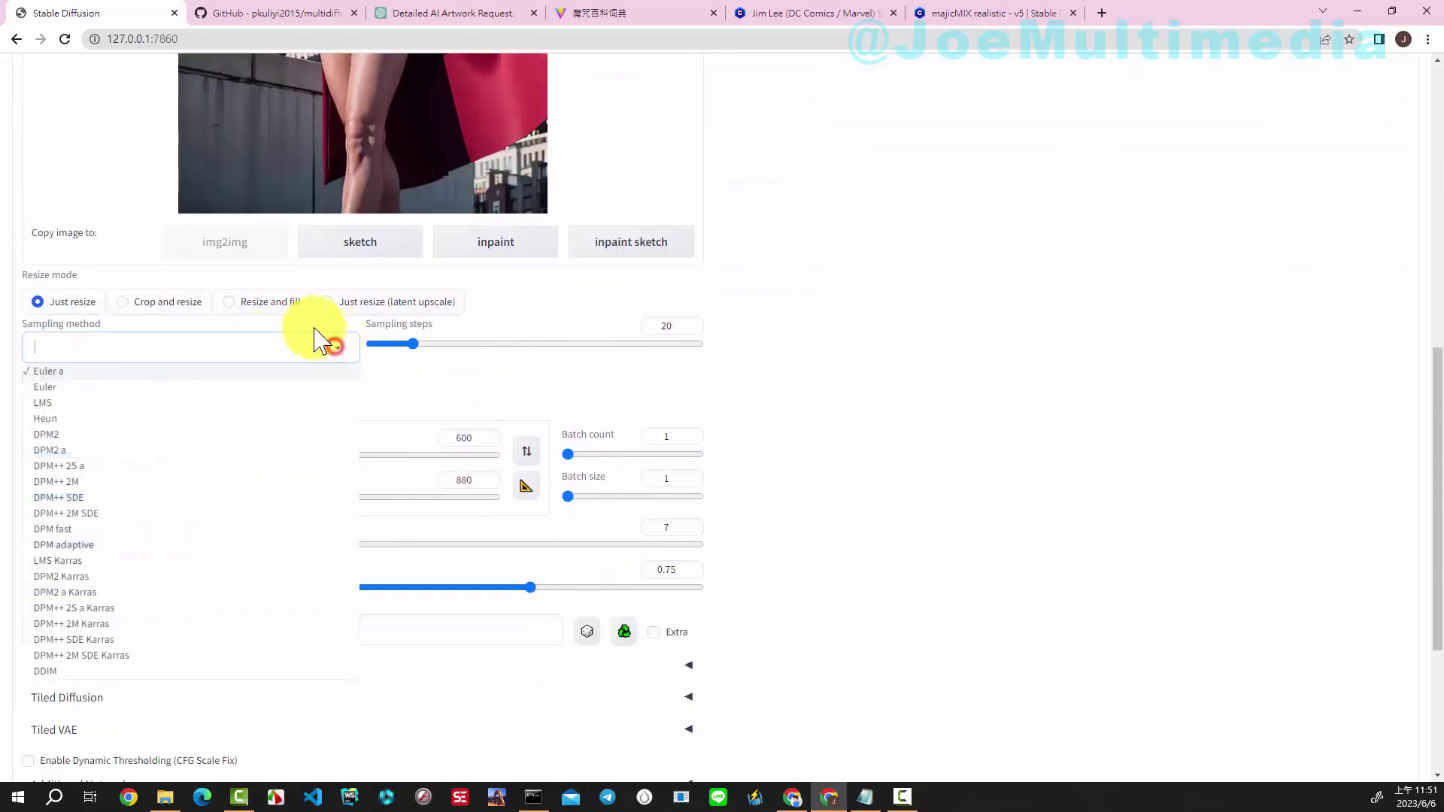
left_click(105, 640)
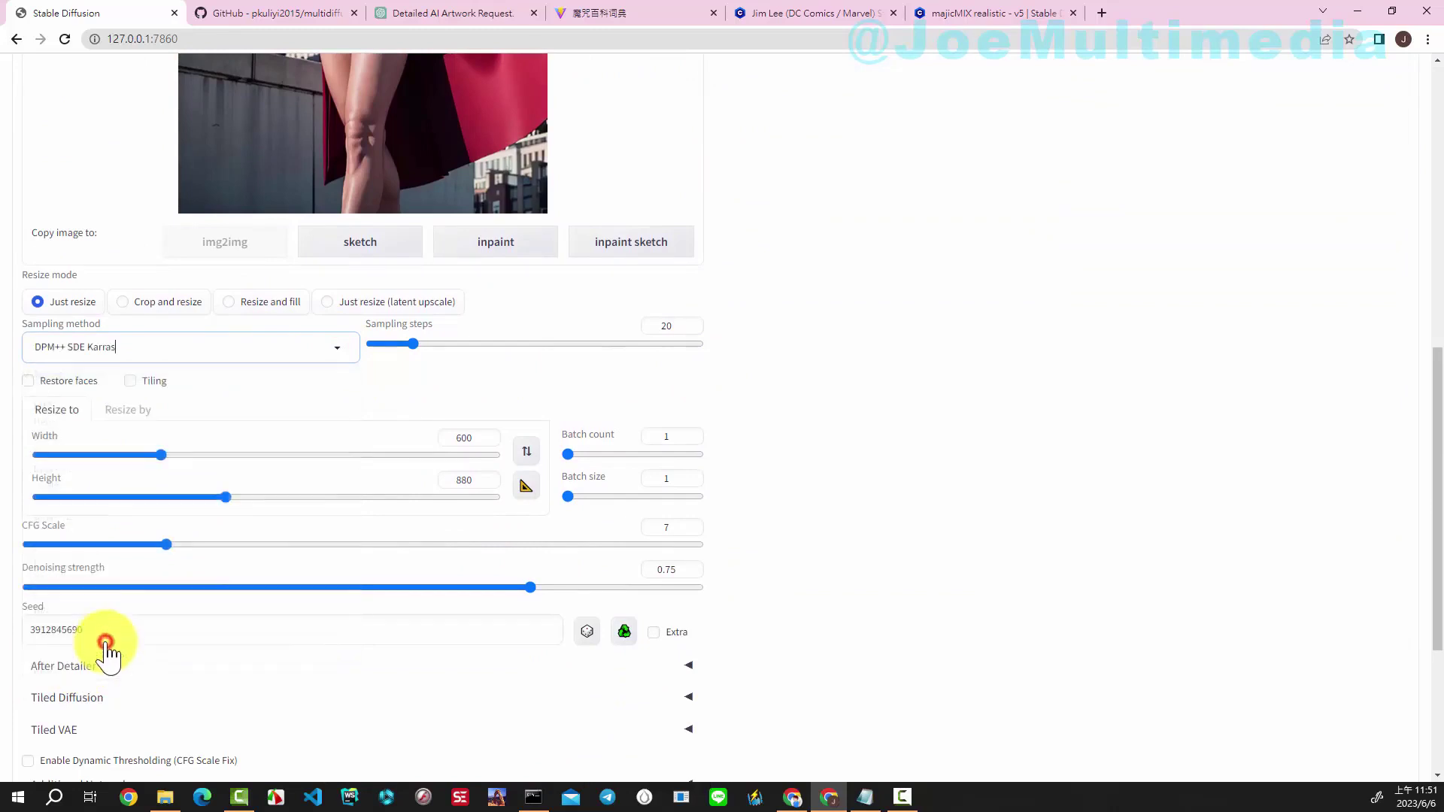
scroll(833, 335, "down", 2)
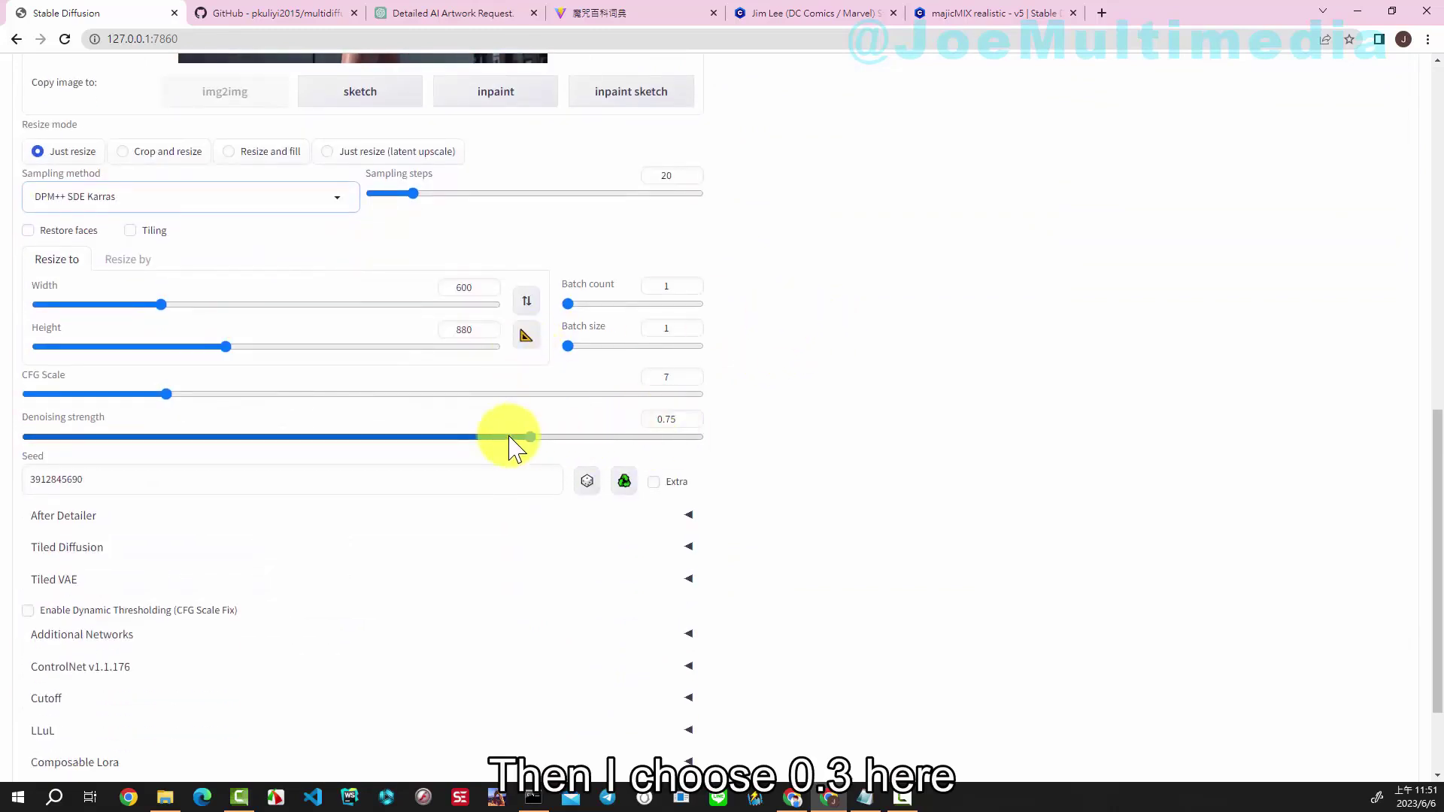
left_click_drag(528, 435, 235, 465)
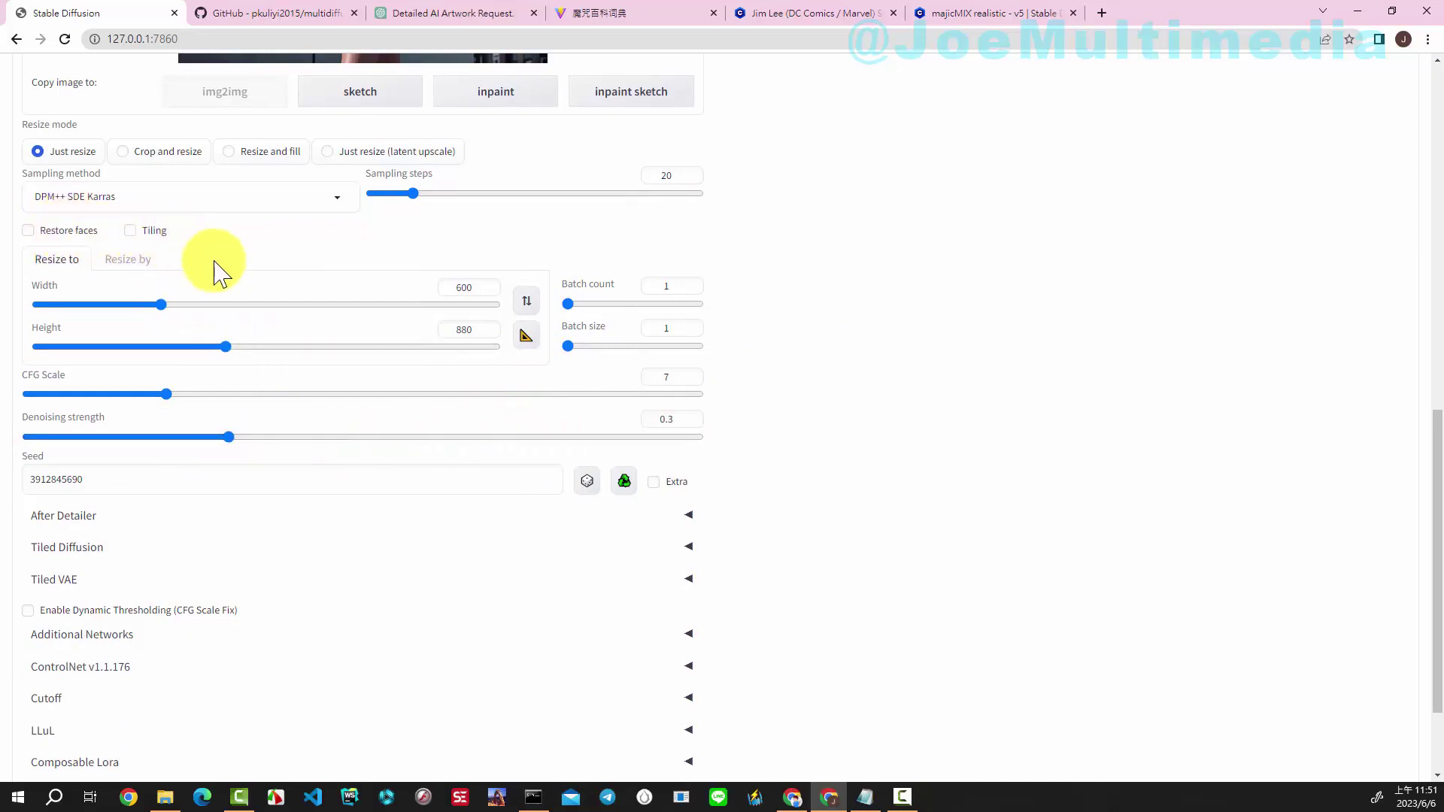
Select the Ultimate SD upscale script and set its target size type to Scale from image size
scroll(795, 382, "down", 2)
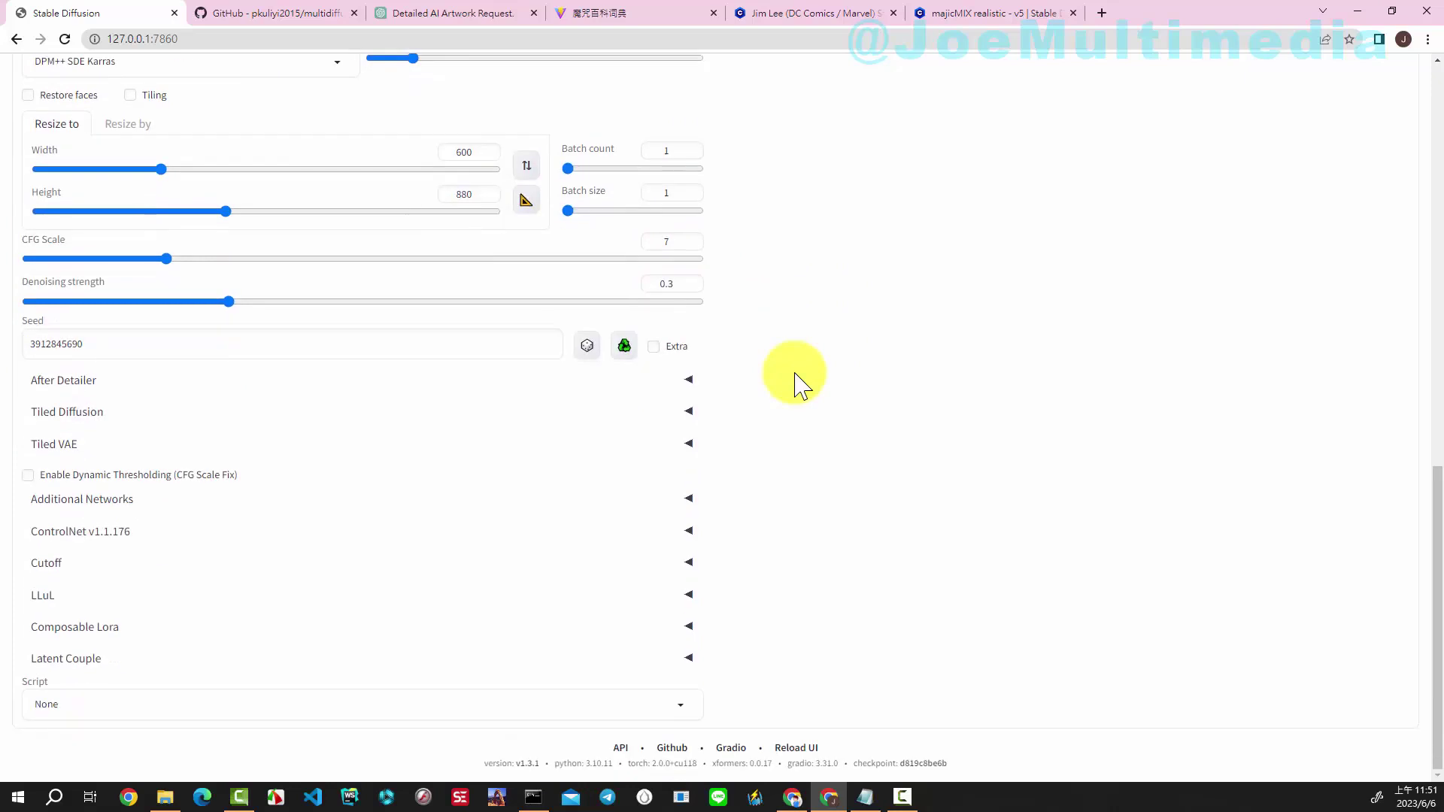
left_click(679, 711)
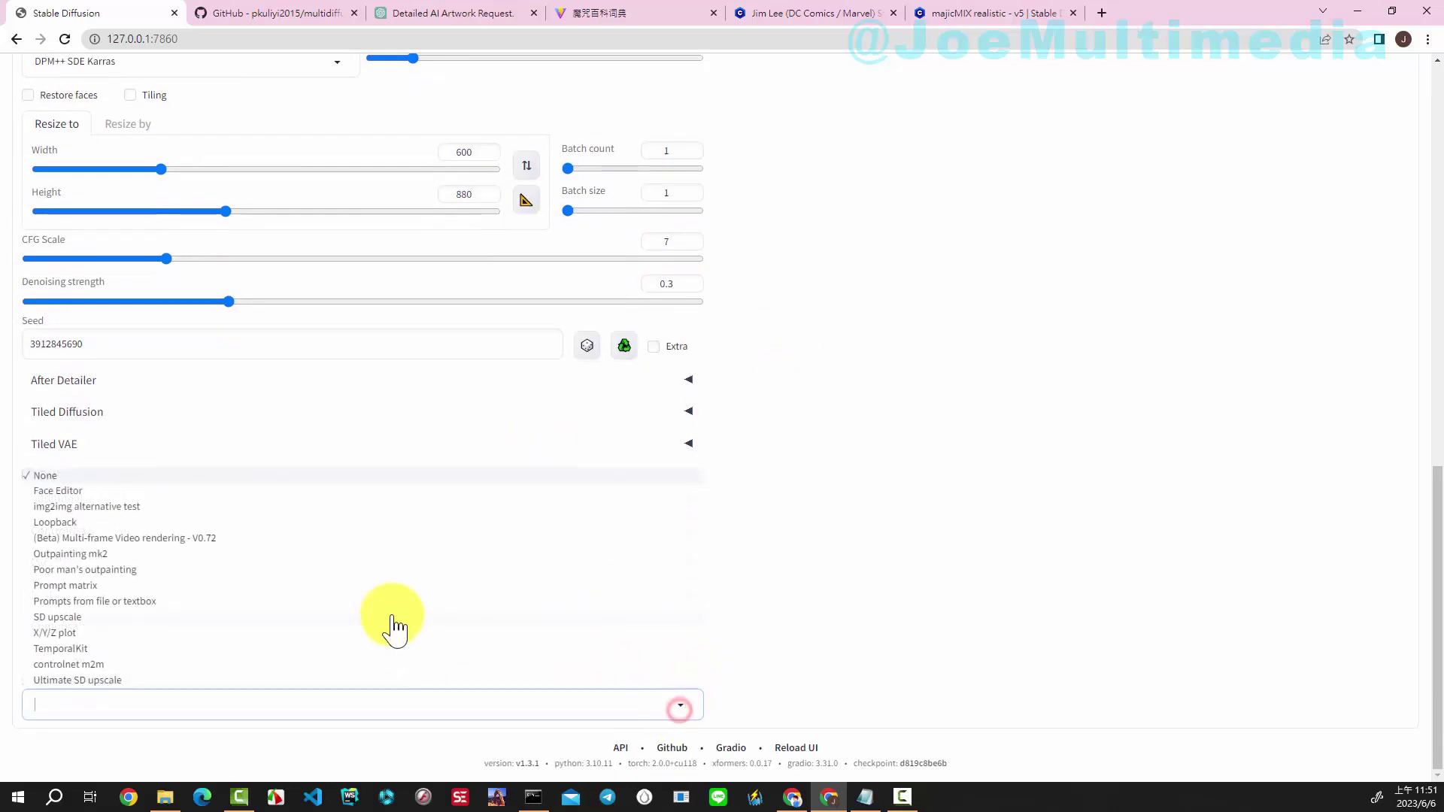
left_click(90, 680)
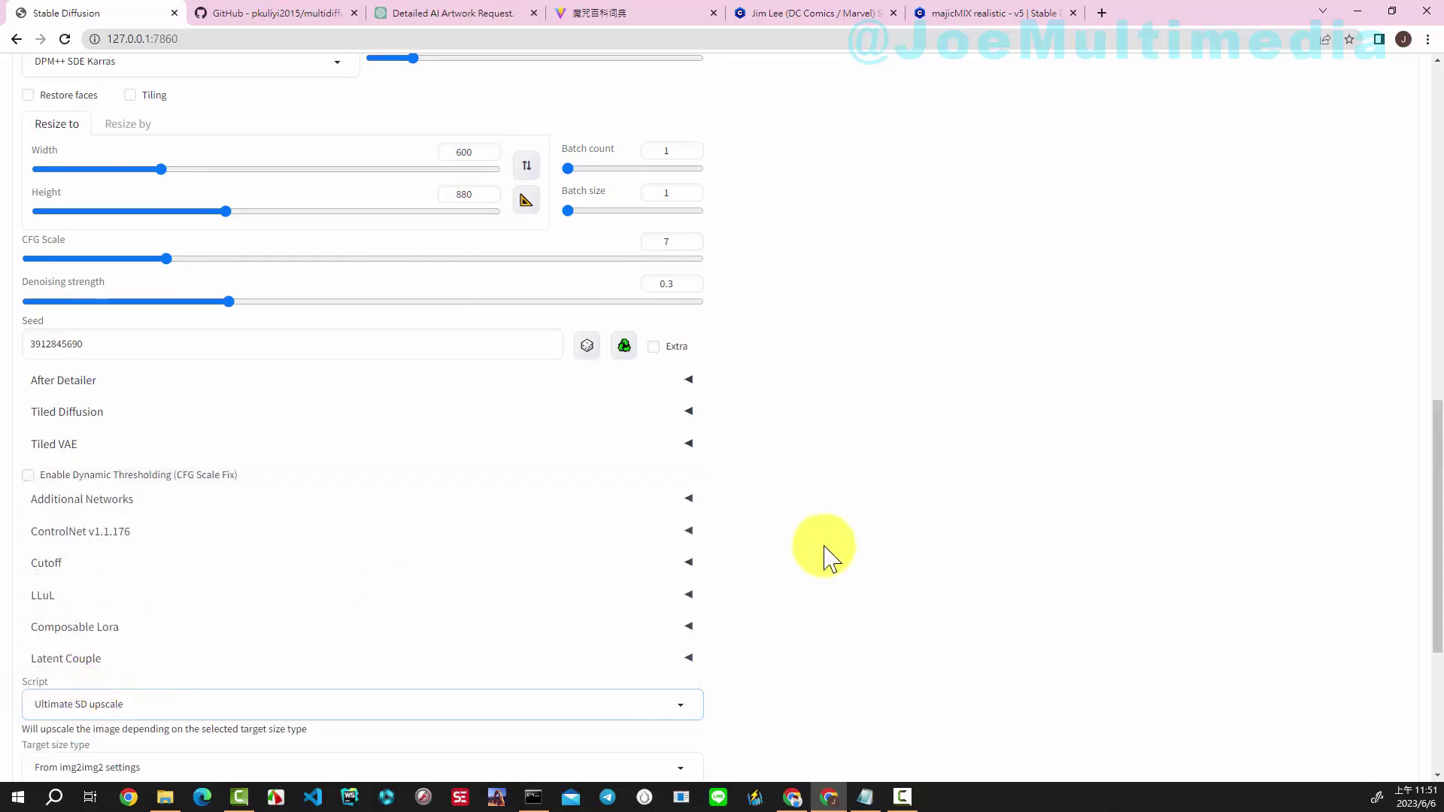
scroll(825, 554, "down", 4)
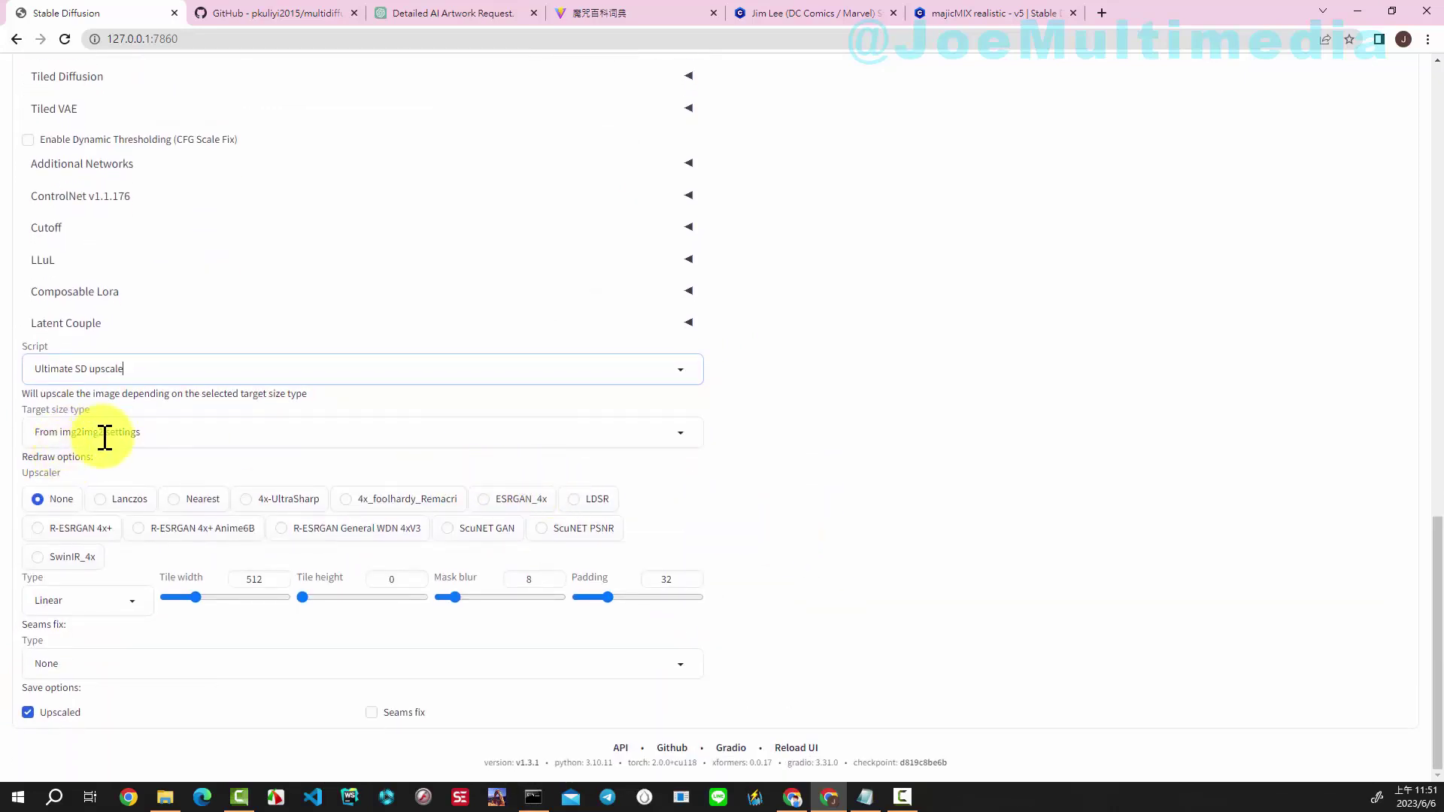
left_click(683, 434)
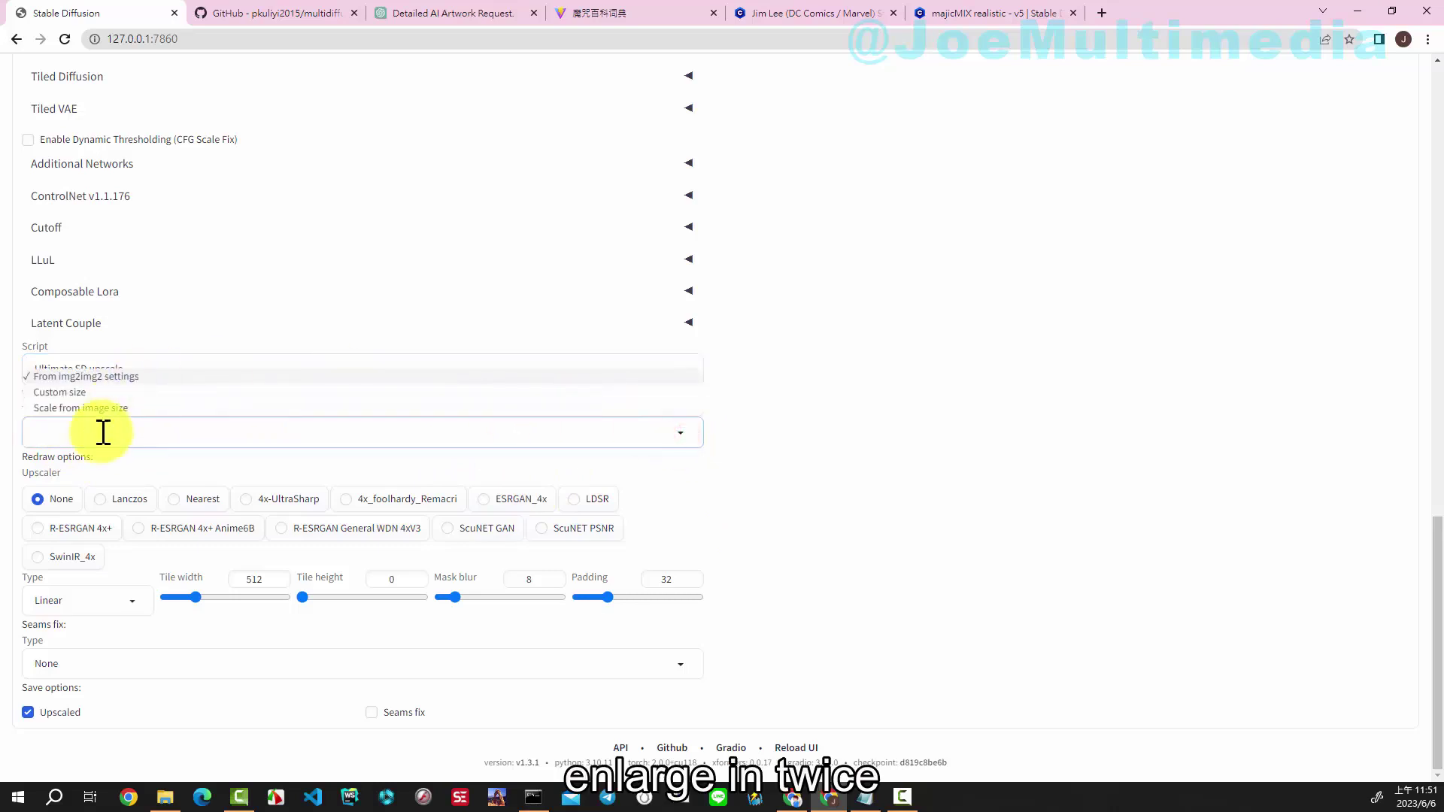
left_click(105, 409)
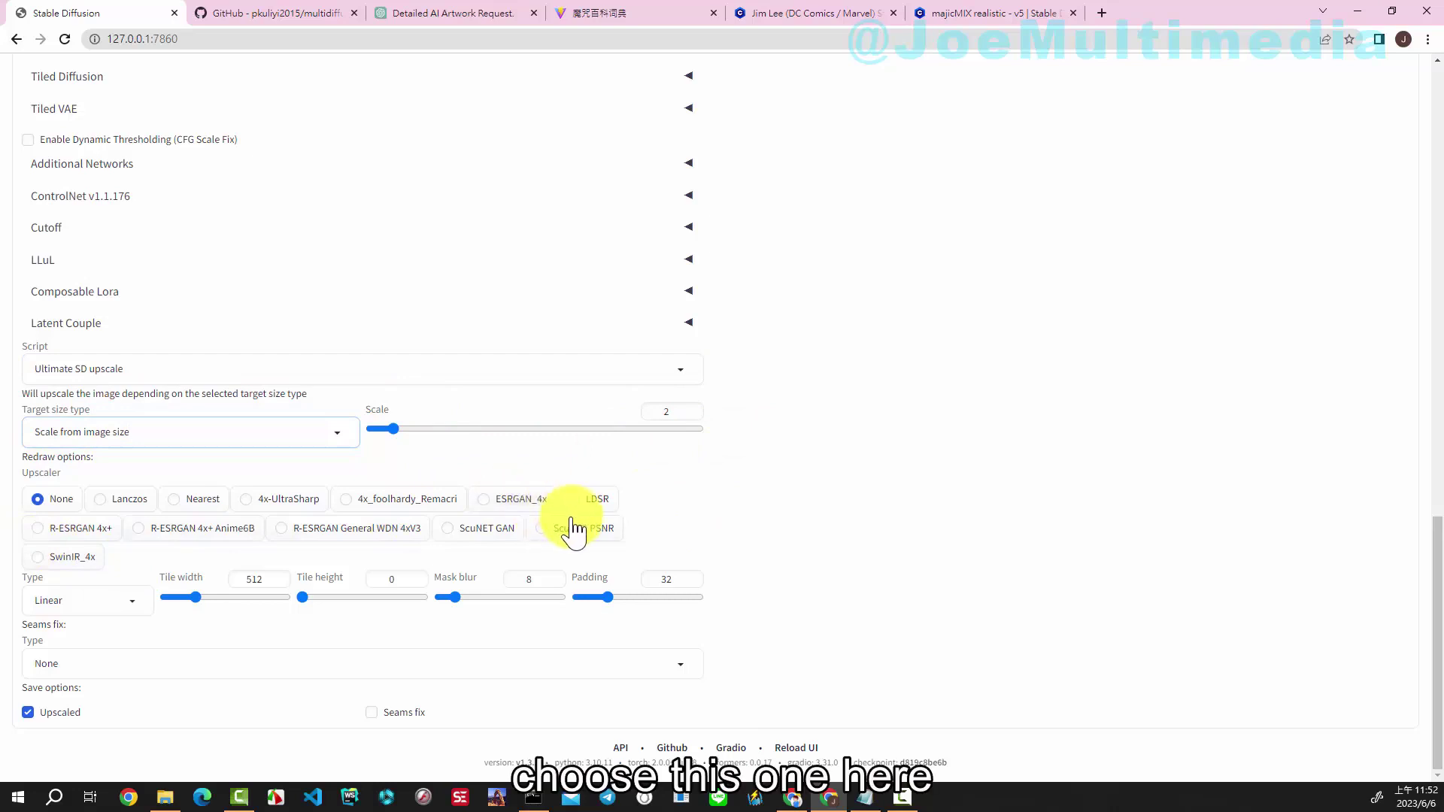
Configure the upscale redraw with the R-ESRGAN 4x+ upscaler, Chess type, tile width and height of 768, and mask blur 16
left_click(40, 529)
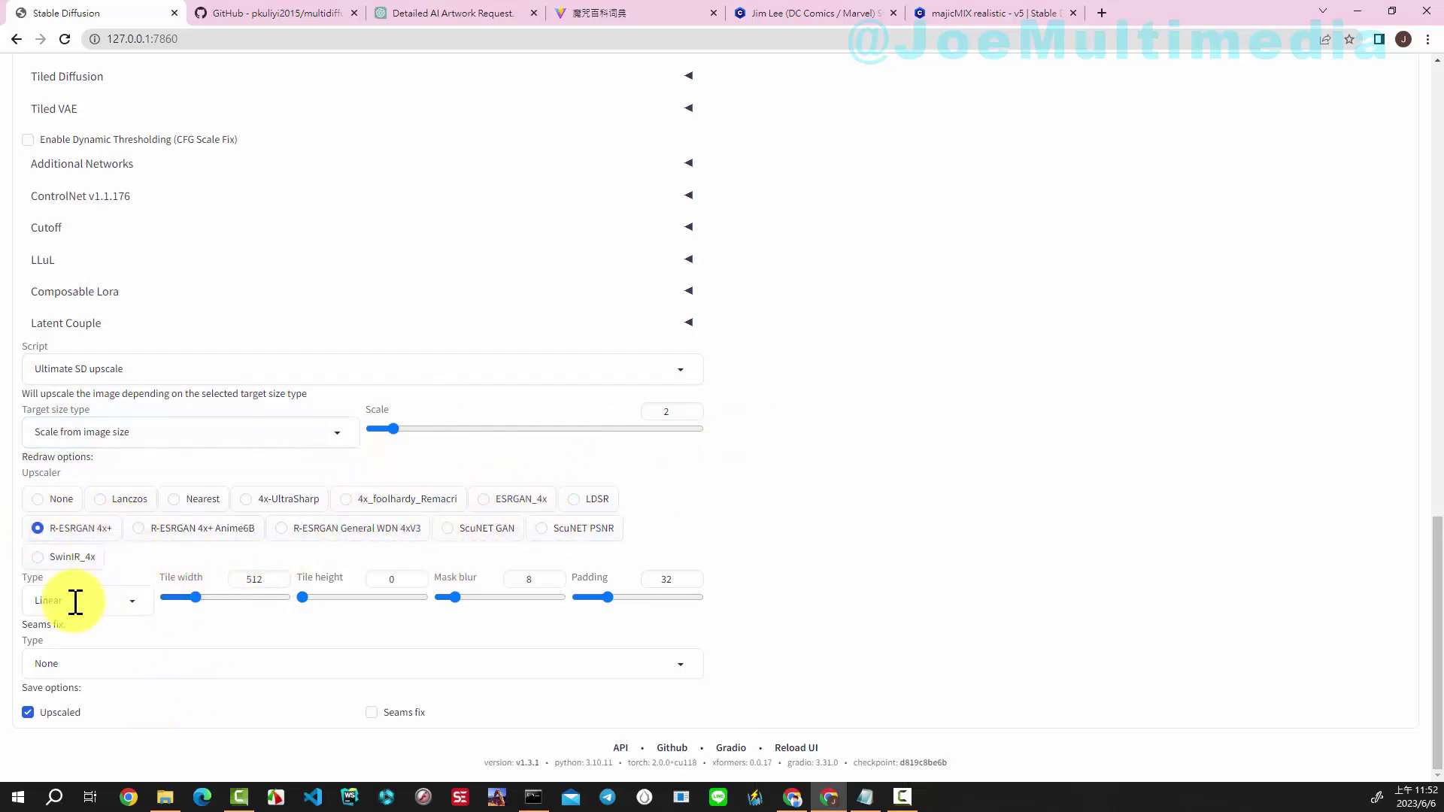
left_click(46, 561)
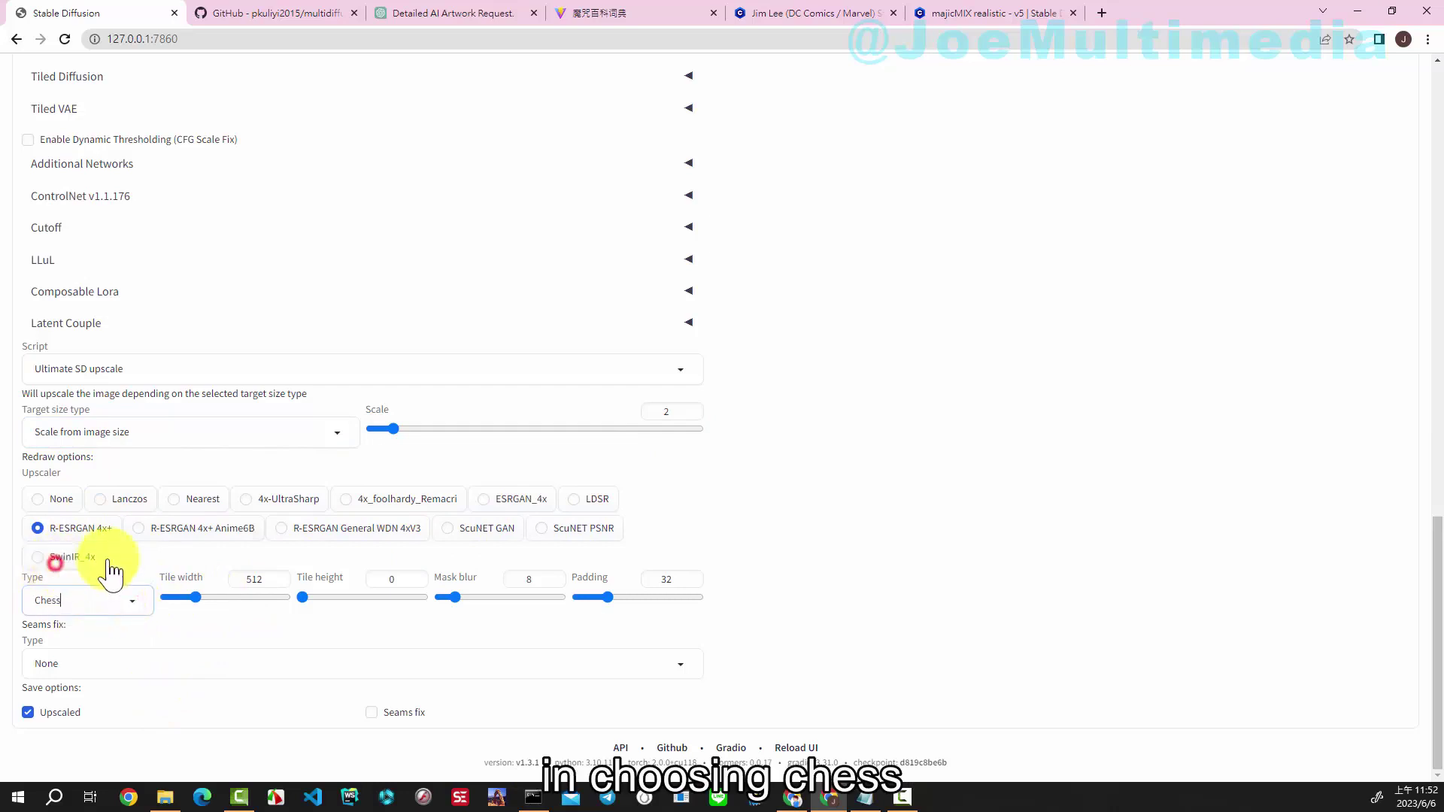
left_click_drag(197, 598, 221, 600)
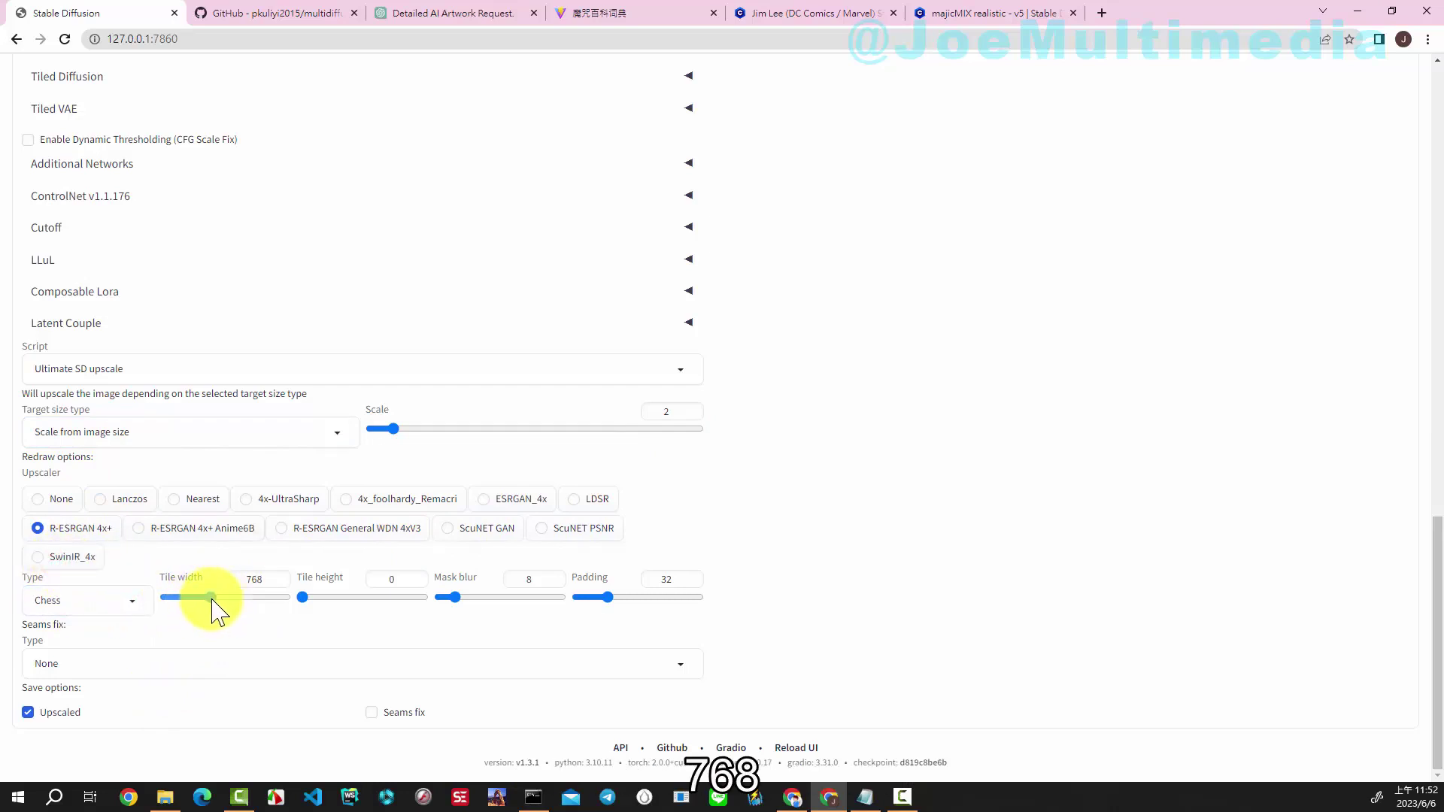
left_click_drag(304, 598, 337, 598)
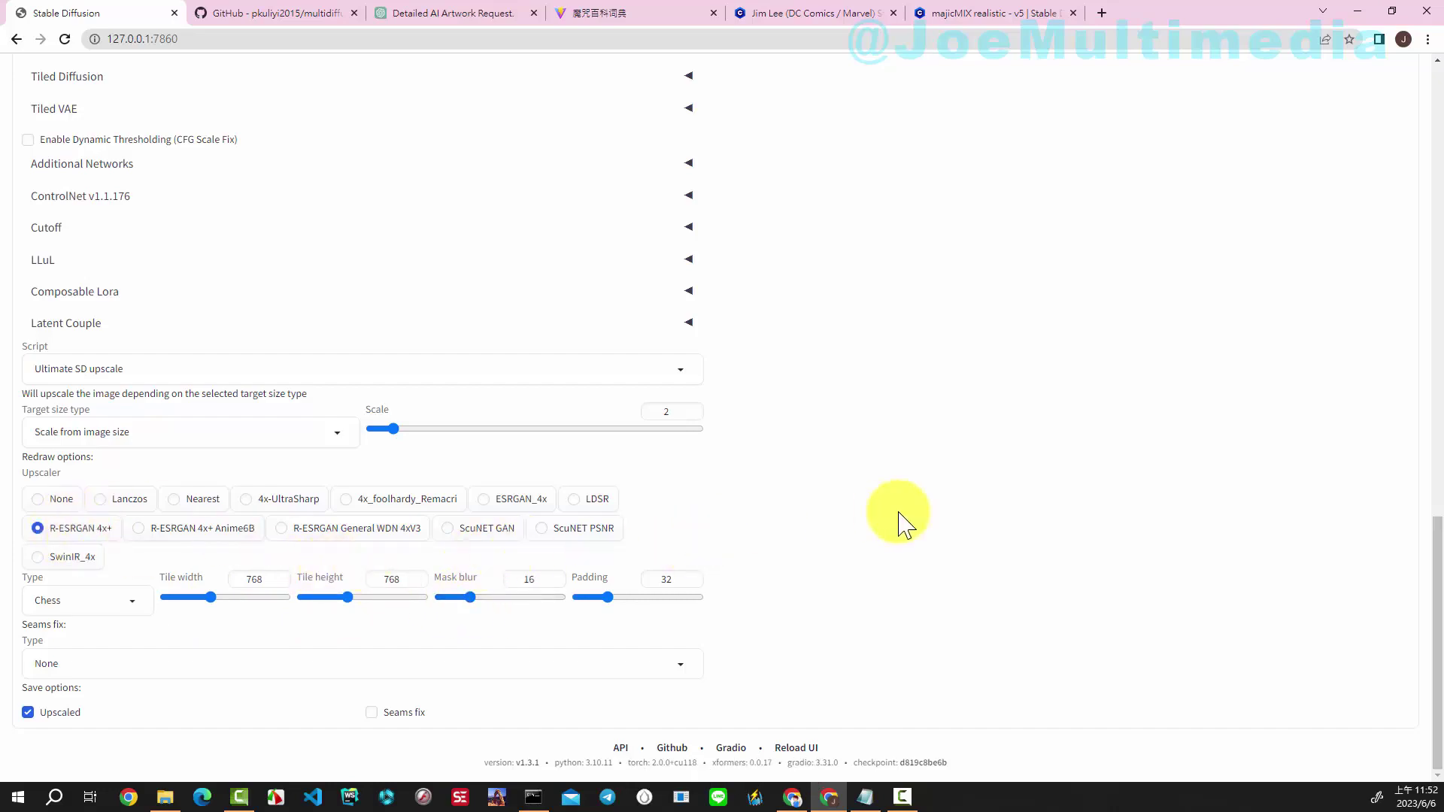
Generate the upscaled image in img2img and open the result in the enlarged view
scroll(899, 518, "up", 20)
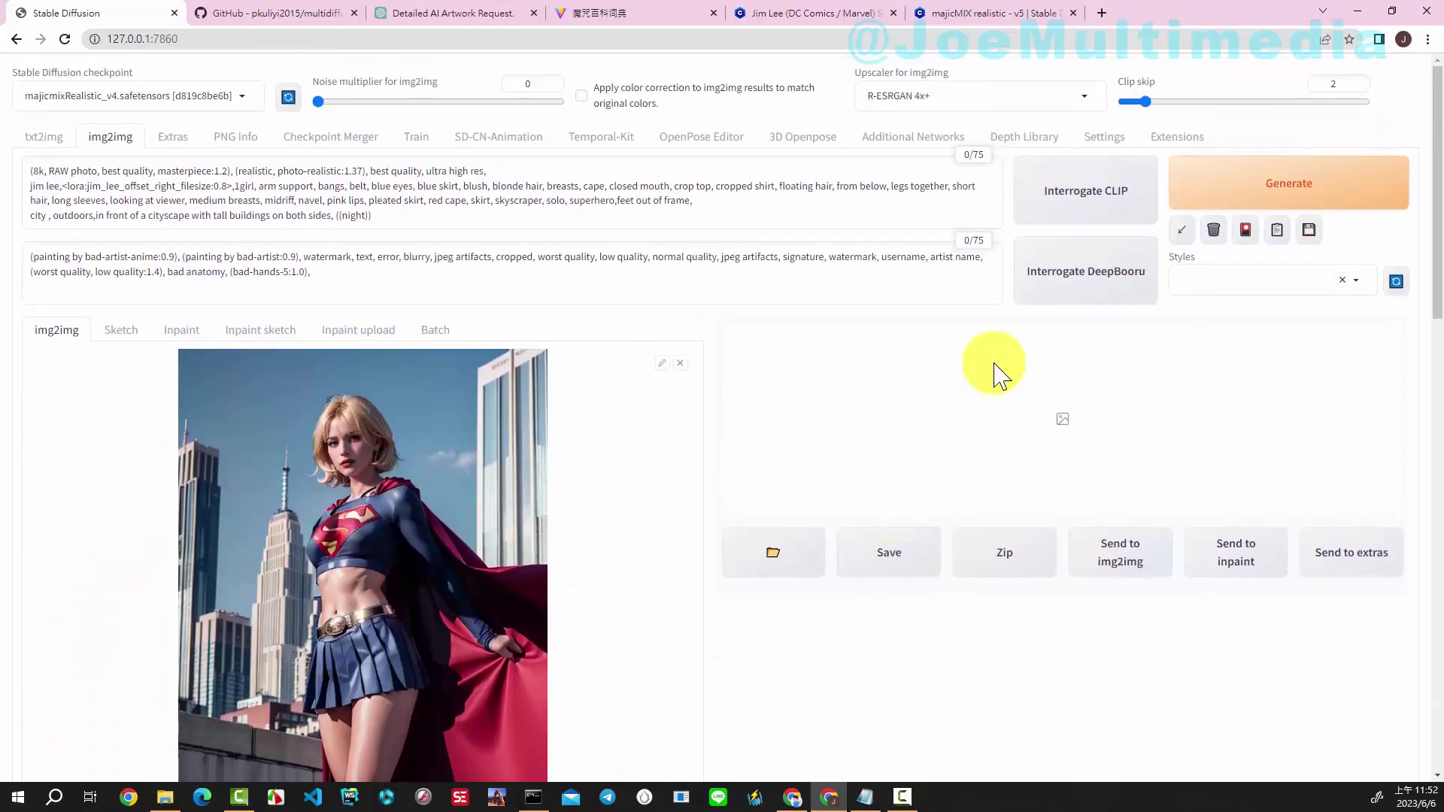
left_click(1235, 184)
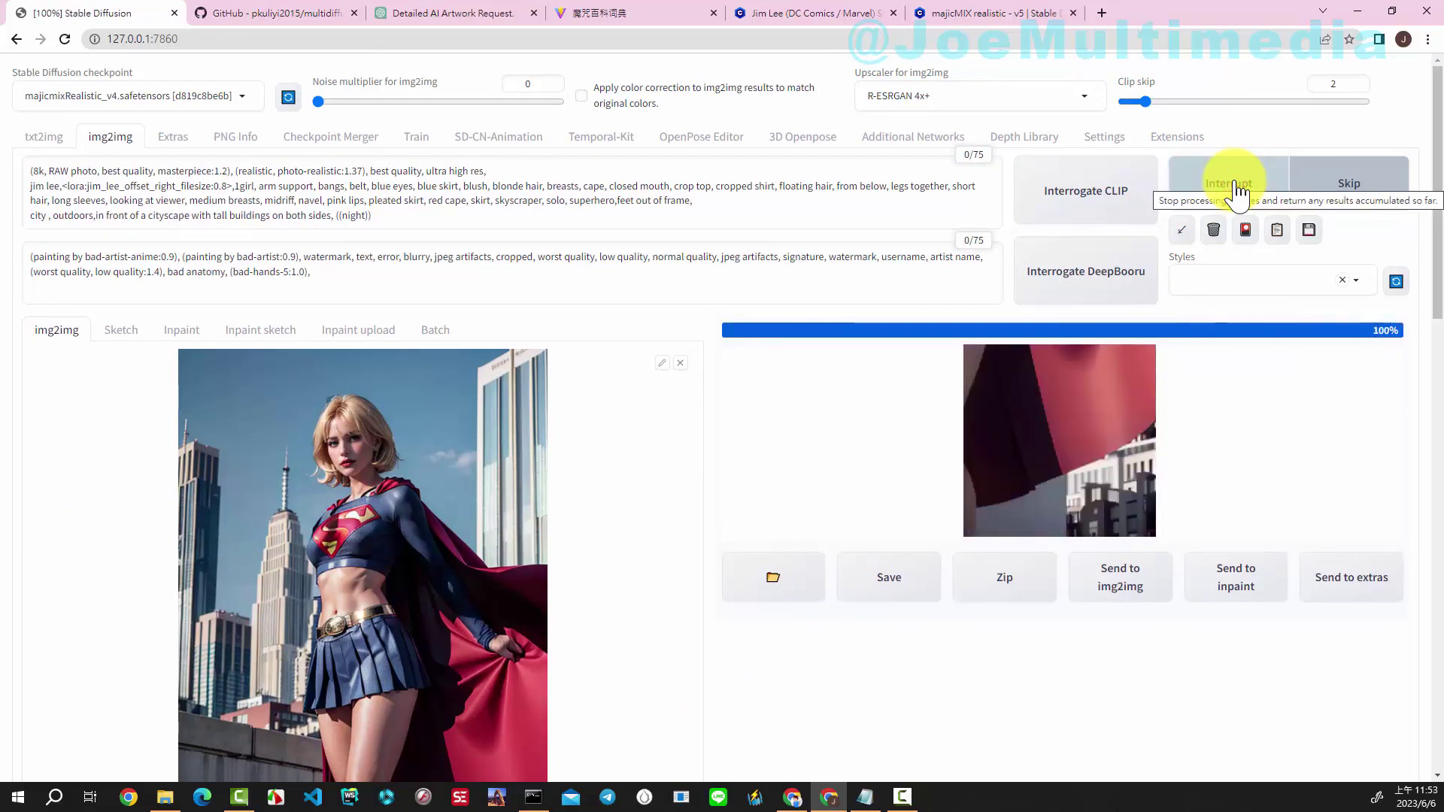
left_click(813, 394)
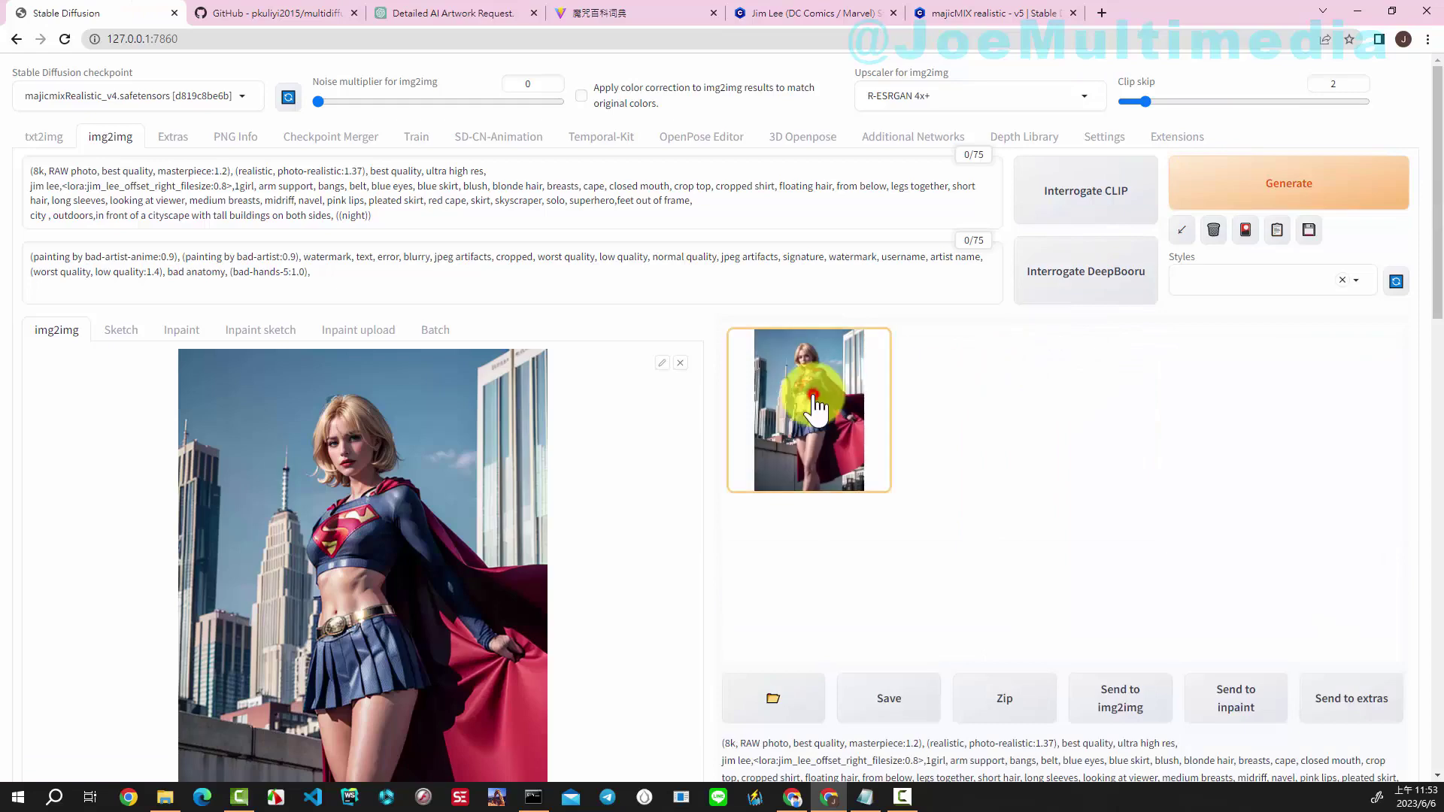
left_click(1046, 451)
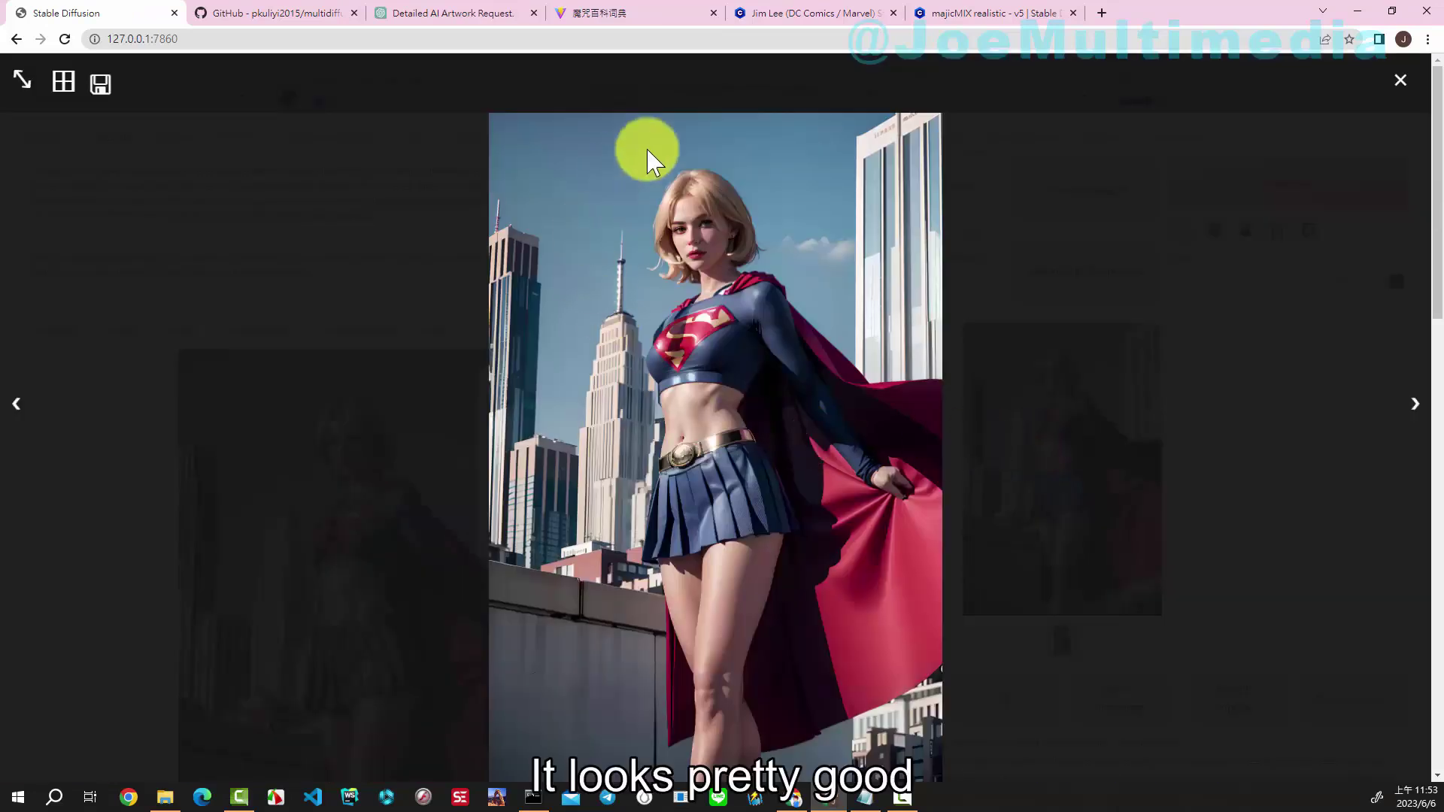